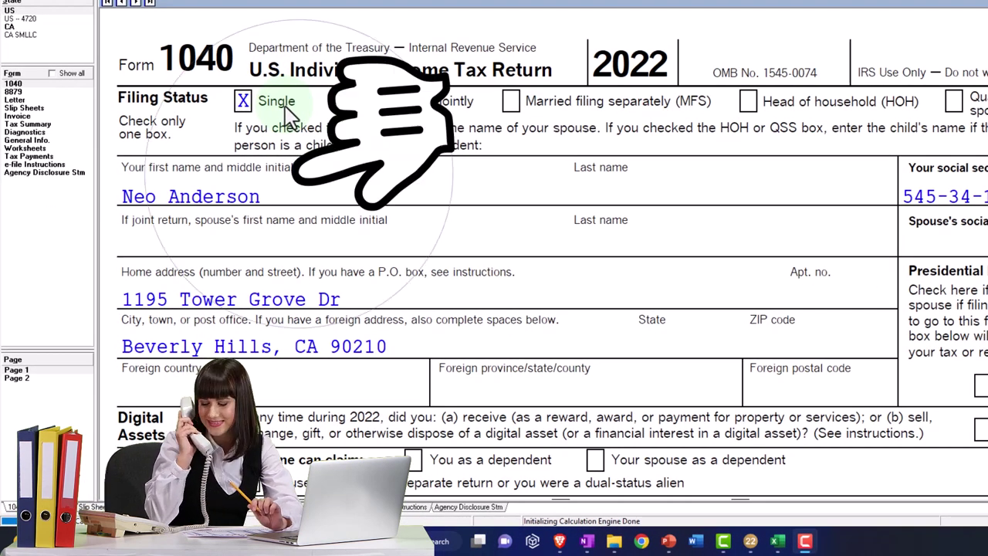
Review the filing status and taxpayer information on page 1 of the 2022 Form 1040.
{"action": "scroll", "coordinate": [540, 263], "scroll_direction": "down", "scroll_amount": 4}
{"action": "scroll", "coordinate": [320, 194], "scroll_direction": "down", "scroll_amount": 3}
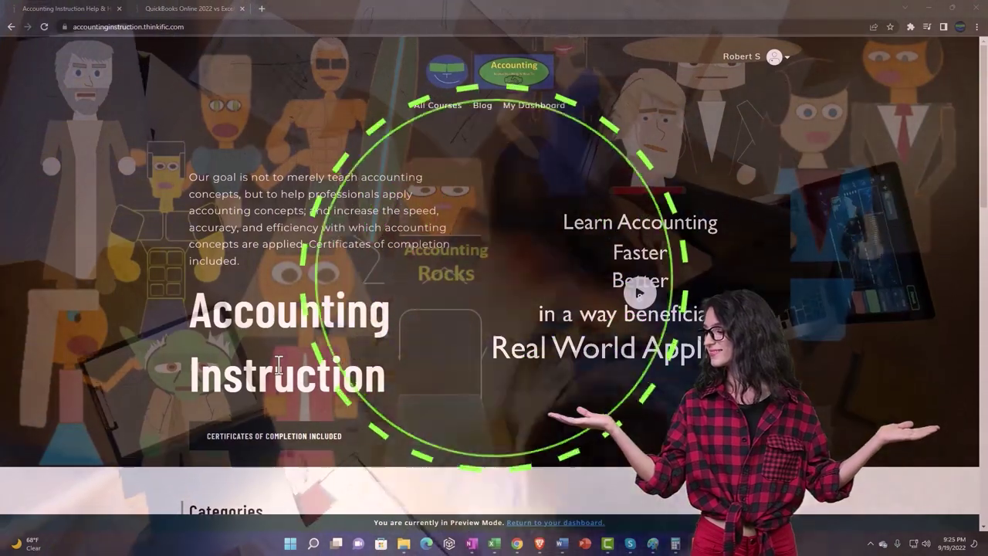
Browse the Accounting Instruction course categories, and expand the OneNote - Getting Started 2022 section of the QuickBooks Online 2022 course.
{"action": "scroll", "coordinate": [136, 427], "scroll_direction": "down", "scroll_amount": 5}
{"action": "scroll", "coordinate": [136, 425], "scroll_direction": "down", "scroll_amount": 2}
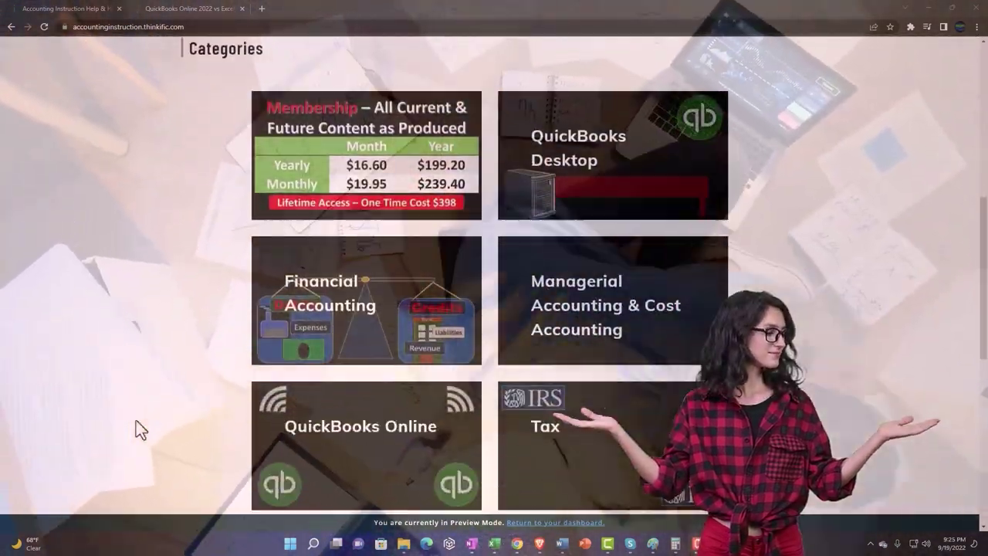
{"action": "scroll", "coordinate": [135, 425], "scroll_direction": "down", "scroll_amount": 1}
{"action": "scroll", "coordinate": [136, 422], "scroll_direction": "down", "scroll_amount": 4}
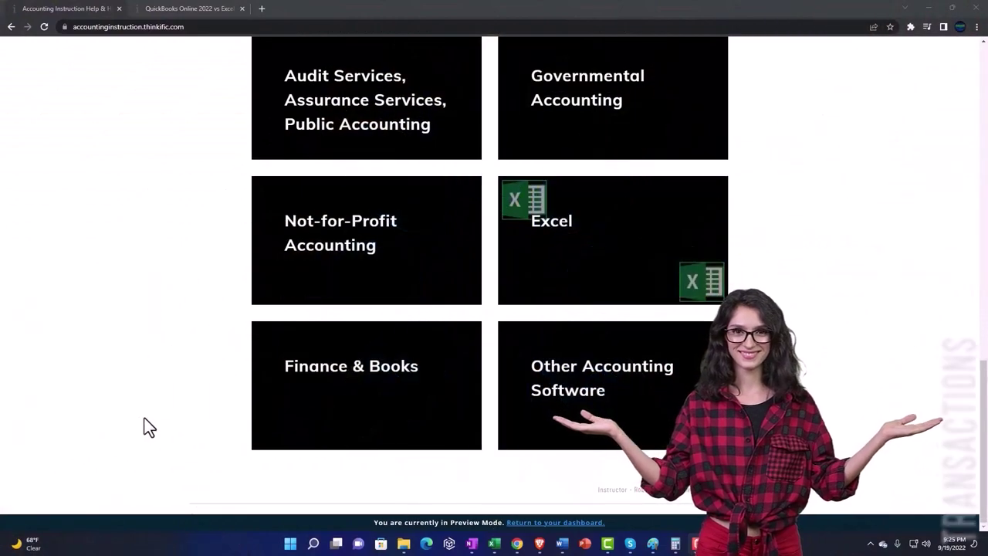
{"action": "left_click", "coordinate": [177, 9]}
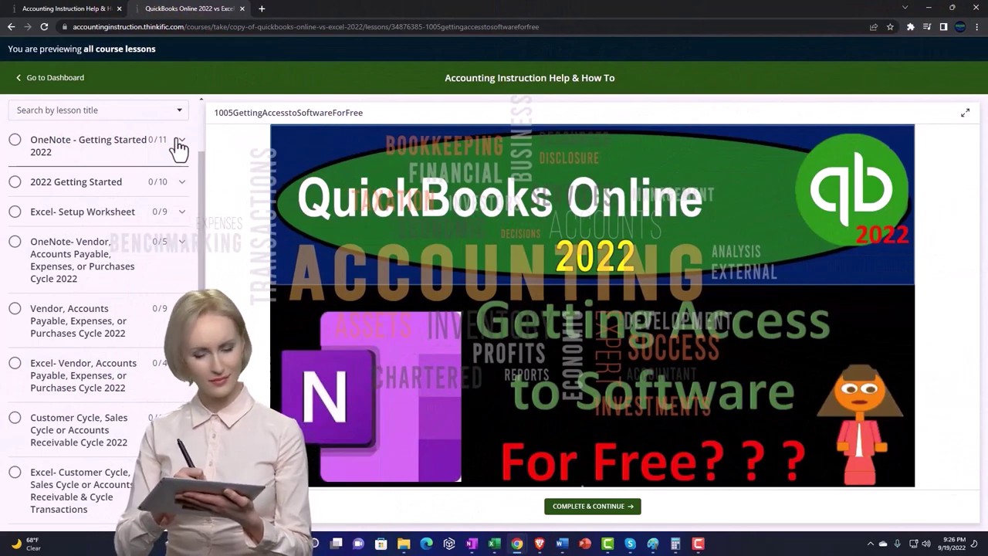
{"action": "left_click", "coordinate": [179, 146]}
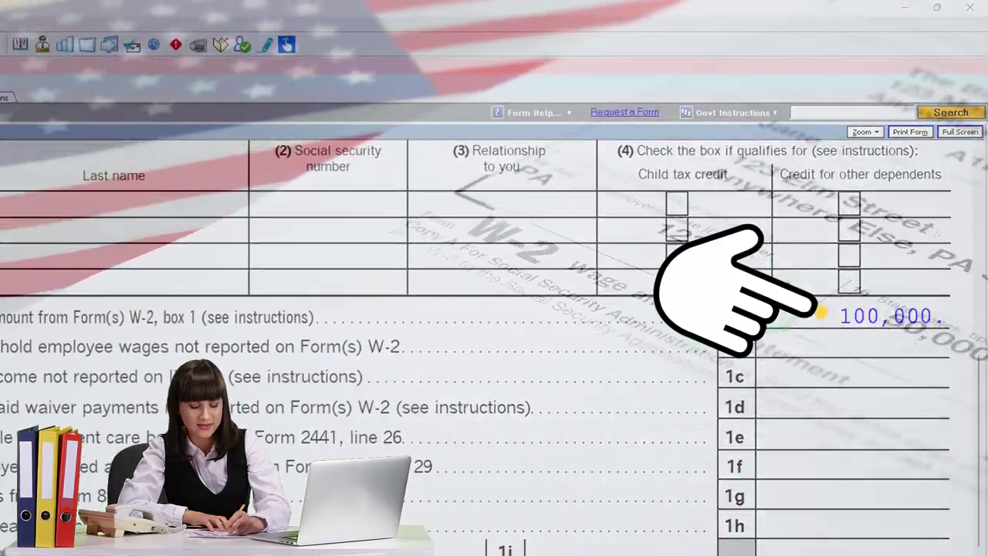
Compare the income, standard deduction and taxable income on Form 1040 page 1 with the tax formula worksheet in Excel.
{"action": "scroll", "coordinate": [494, 348], "scroll_direction": "down", "scroll_amount": 10}
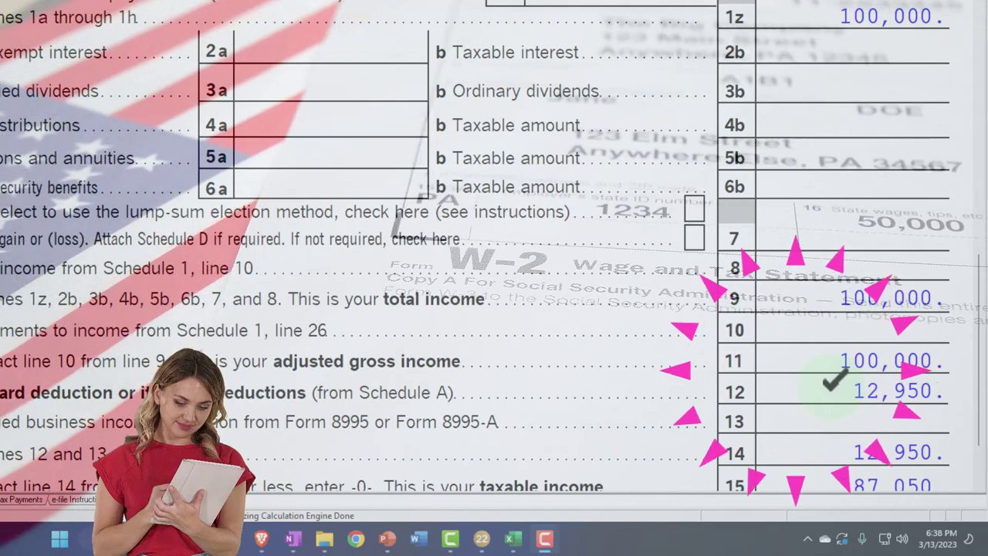
{"action": "scroll", "coordinate": [494, 270], "scroll_direction": "down", "scroll_amount": 2}
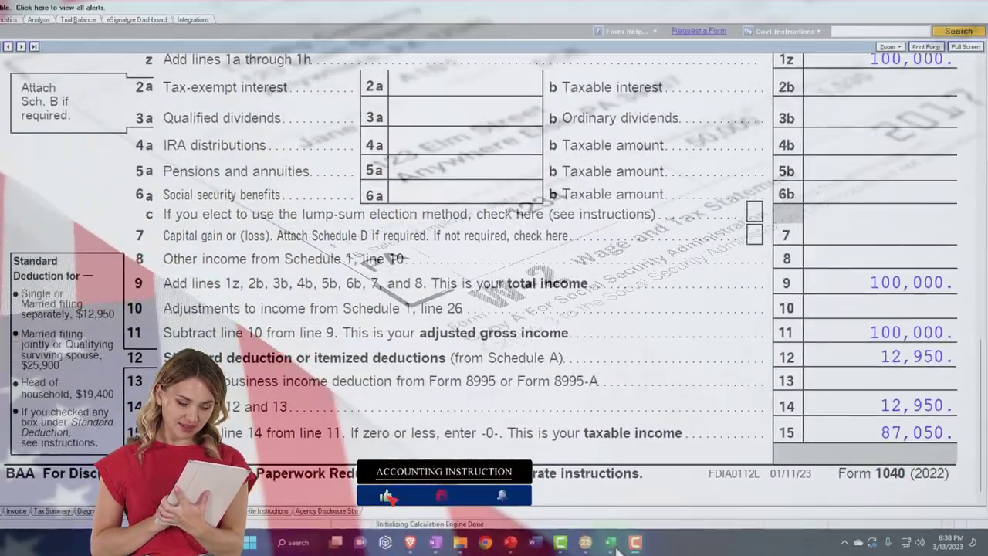
{"action": "left_click", "coordinate": [514, 538]}
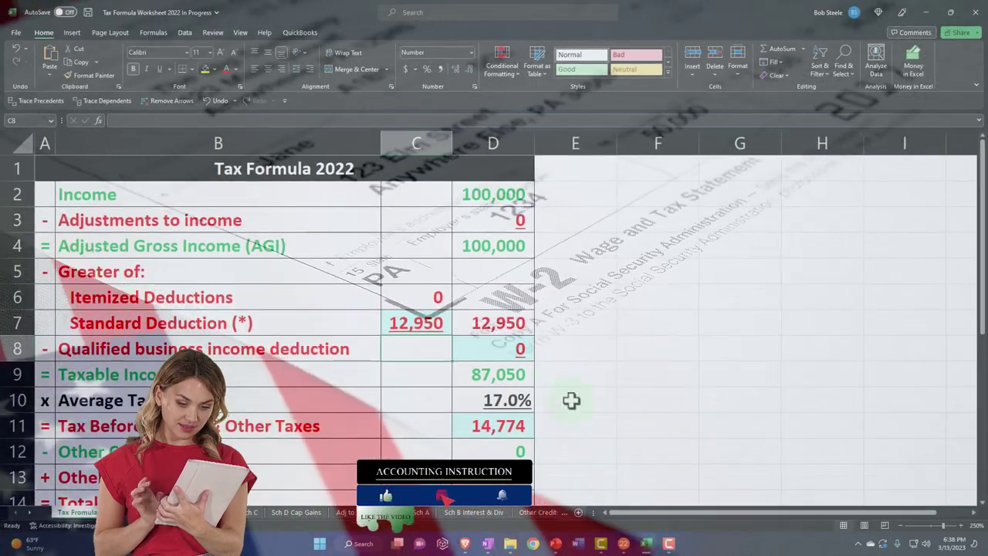
{"action": "left_click", "coordinate": [479, 195]}
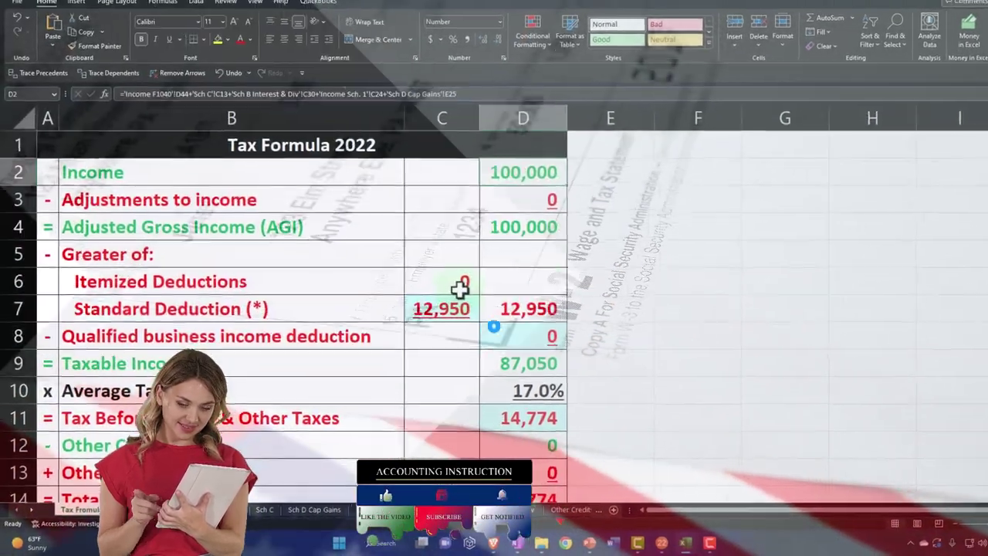
{"action": "left_click", "coordinate": [417, 323]}
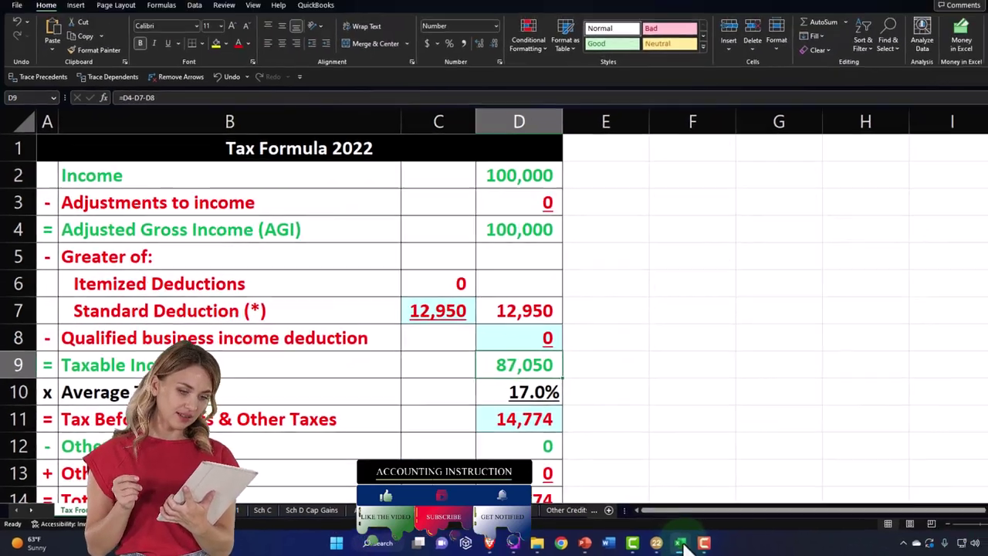
Switch to Lacerte and review the total tax, W-2 withholding and refund lines on page 2 of Form 1040.
{"action": "left_click", "coordinate": [762, 542]}
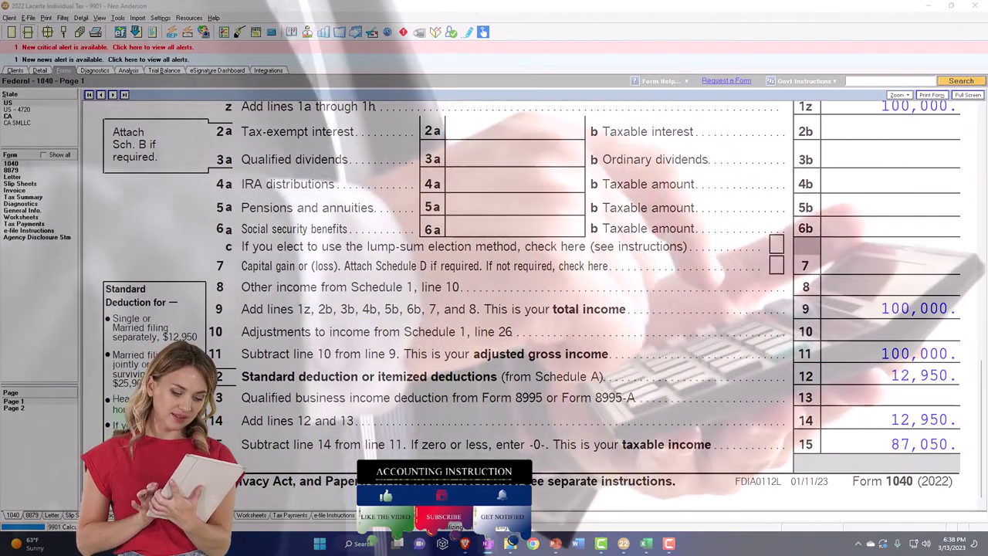
{"action": "left_click", "coordinate": [34, 408]}
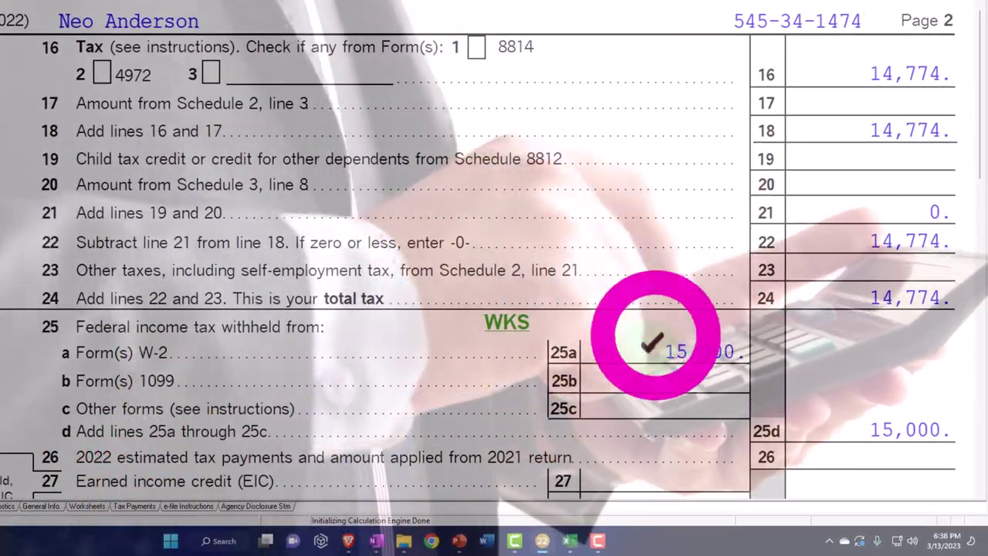
{"action": "scroll", "coordinate": [709, 403], "scroll_direction": "down", "scroll_amount": 5}
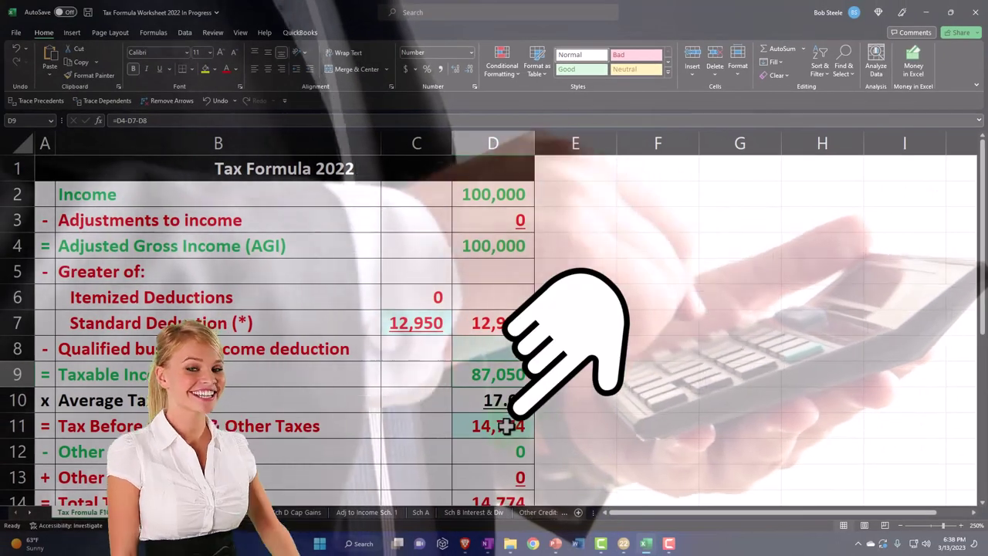
Check the tax before credits, total tax, refund and taxable income cells of the tax formula worksheet in Excel.
{"action": "left_click", "coordinate": [506, 426]}
{"action": "scroll", "coordinate": [506, 426], "scroll_direction": "down", "scroll_amount": 1}
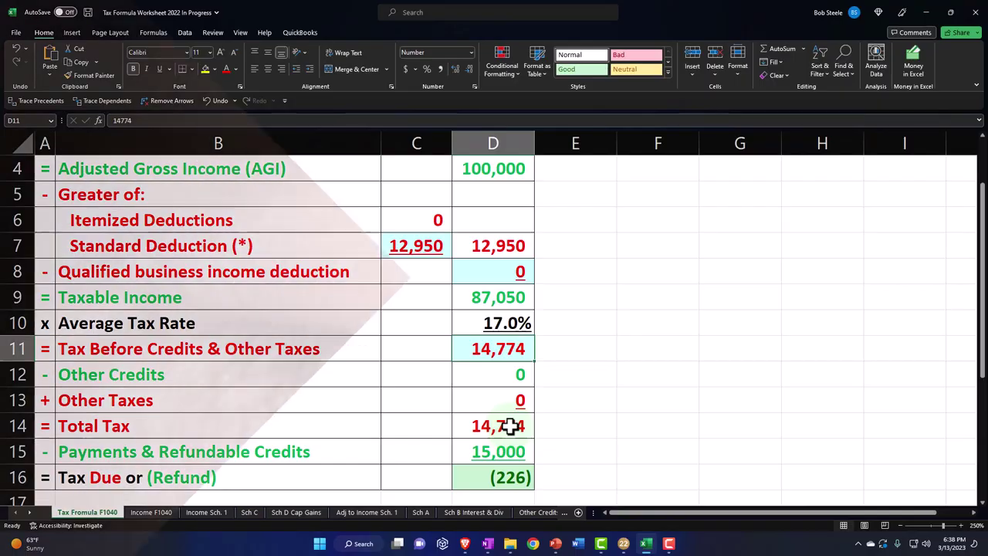
{"action": "scroll", "coordinate": [512, 430], "scroll_direction": "up", "scroll_amount": 1}
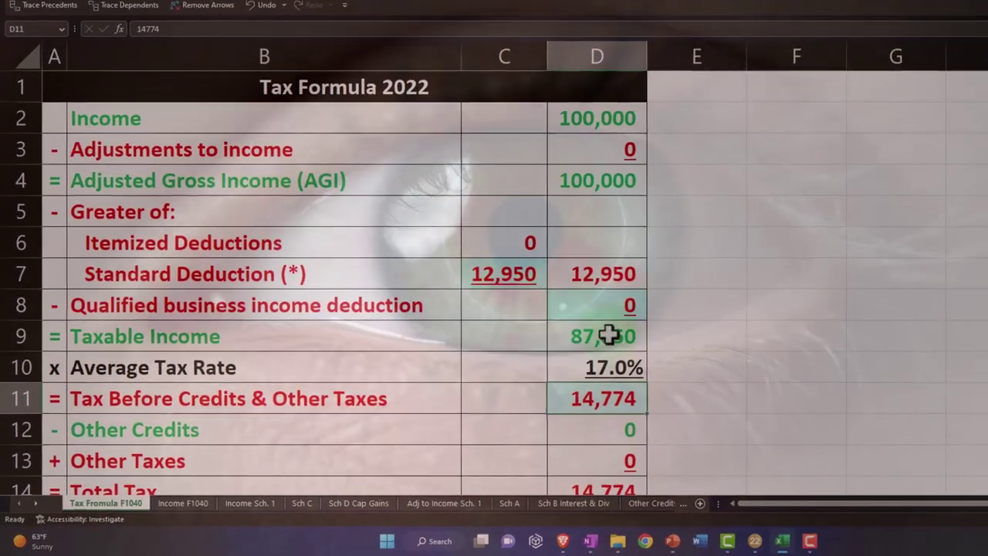
{"action": "left_click", "coordinate": [511, 372]}
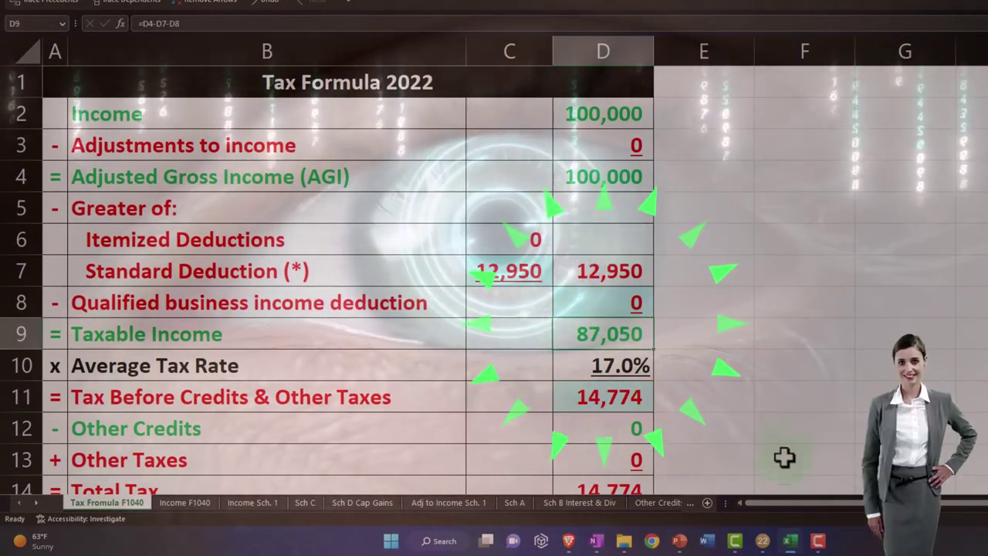
Switch to Lacerte, return to page 1 of Form 1040, show all available forms and open Schedule A.
{"action": "left_click", "coordinate": [764, 533]}
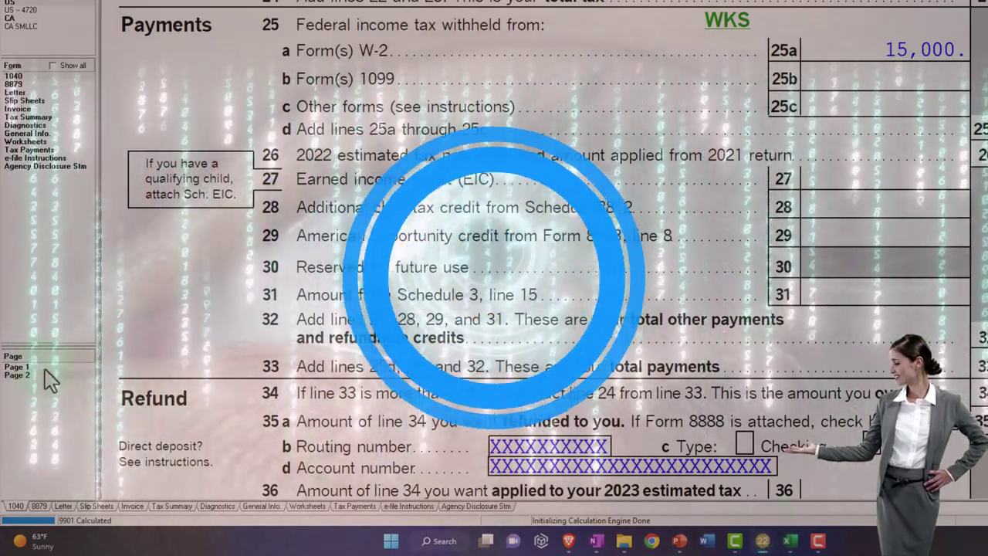
{"action": "left_click", "coordinate": [42, 369]}
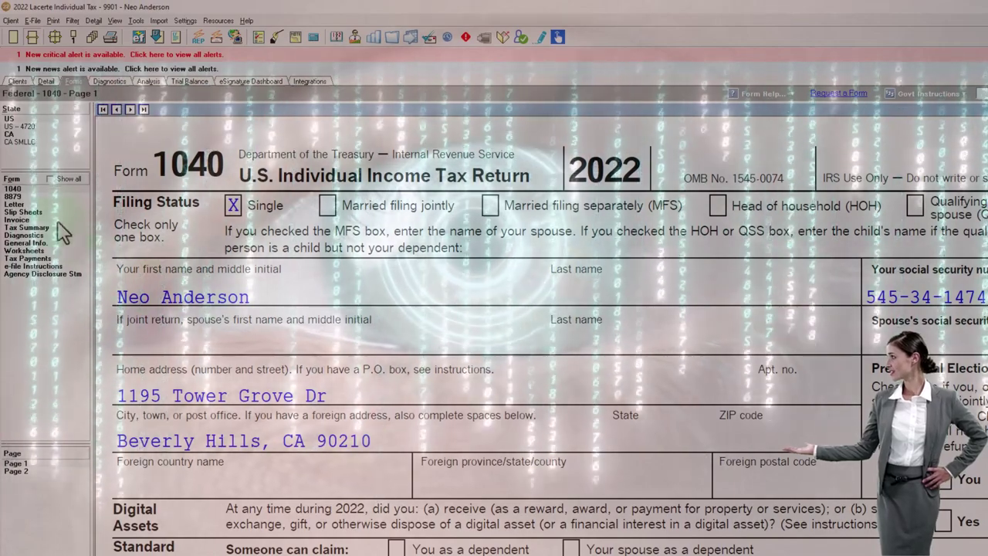
{"action": "left_click", "coordinate": [50, 179]}
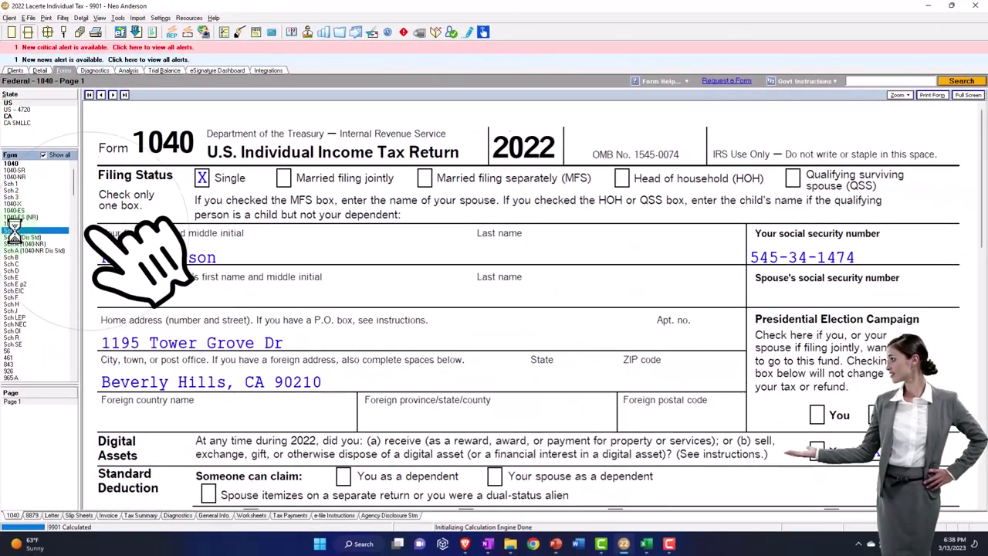
{"action": "left_click", "coordinate": [15, 267]}
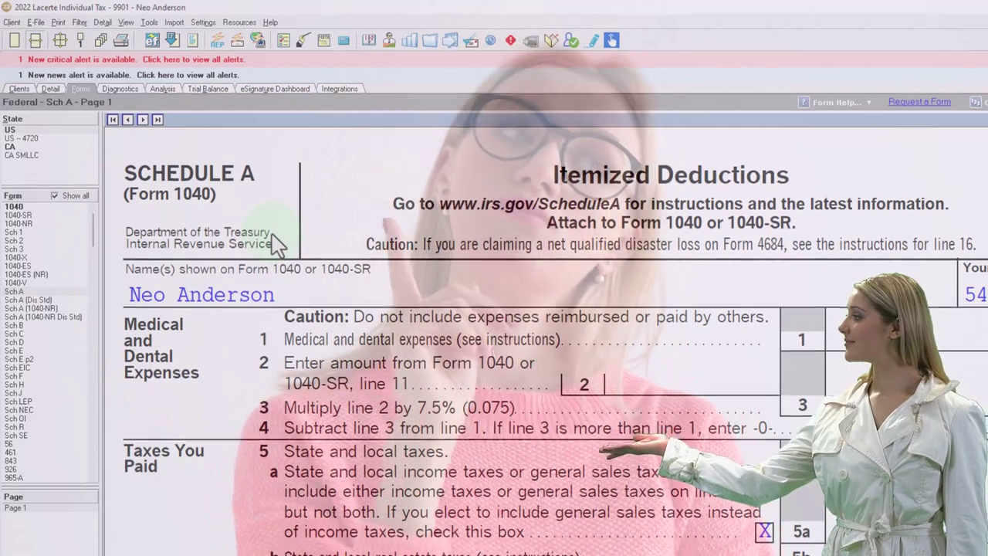
Examine the taxes, mortgage interest and charity lines of Schedule A, and return to the income and deduction lines of Form 1040.
{"action": "scroll", "coordinate": [351, 298], "scroll_direction": "down", "scroll_amount": 4}
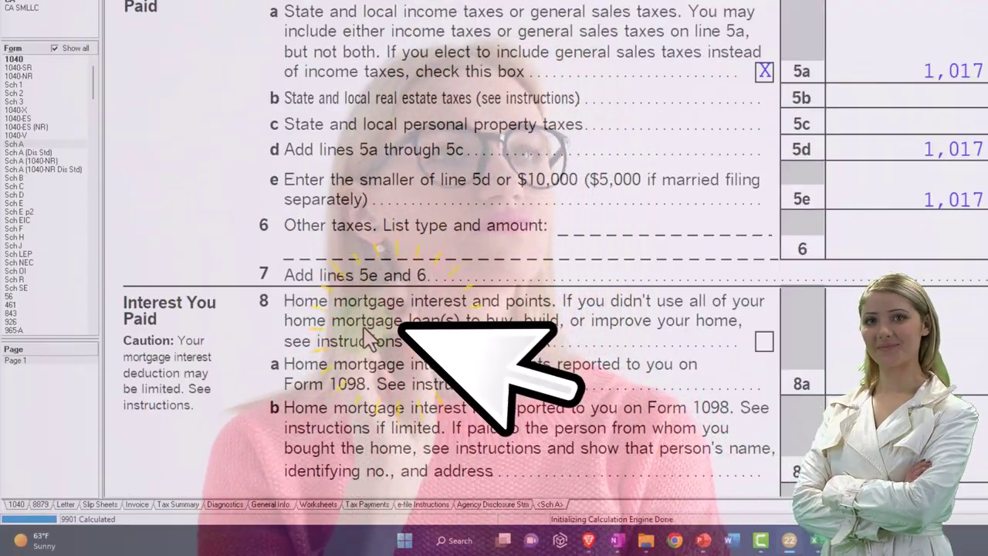
{"action": "scroll", "coordinate": [351, 282], "scroll_direction": "up", "scroll_amount": 2}
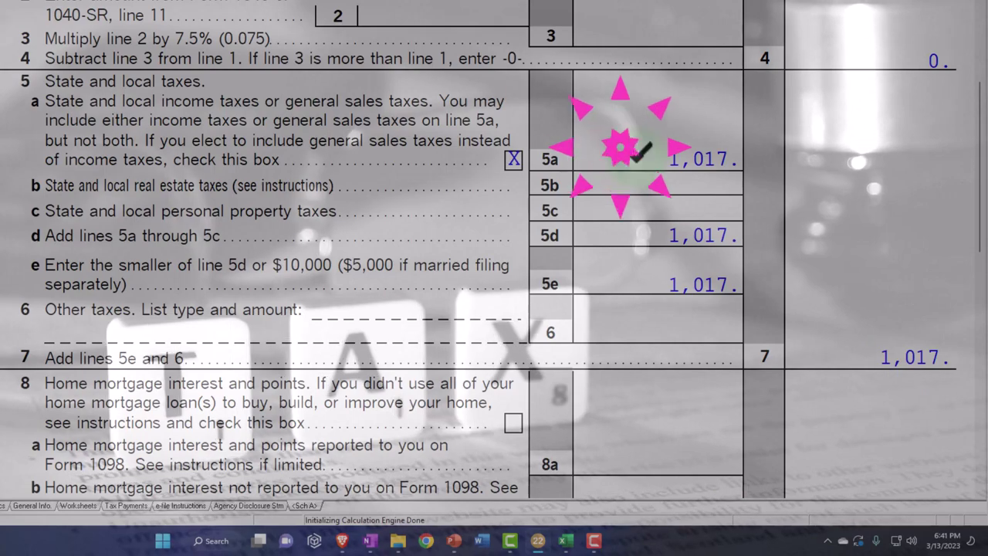
{"action": "scroll", "coordinate": [637, 160], "scroll_direction": "down", "scroll_amount": 5}
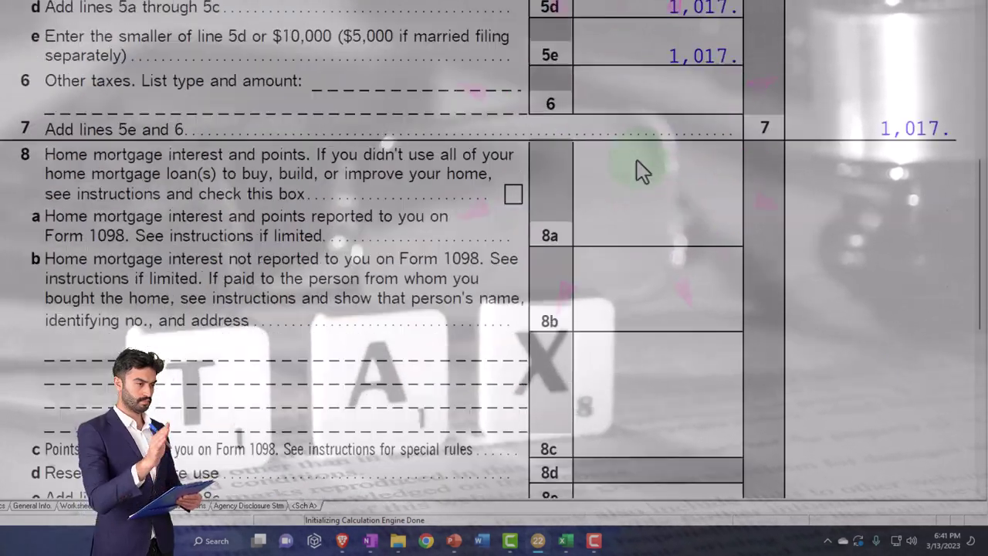
{"action": "scroll", "coordinate": [640, 153], "scroll_direction": "down", "scroll_amount": 4}
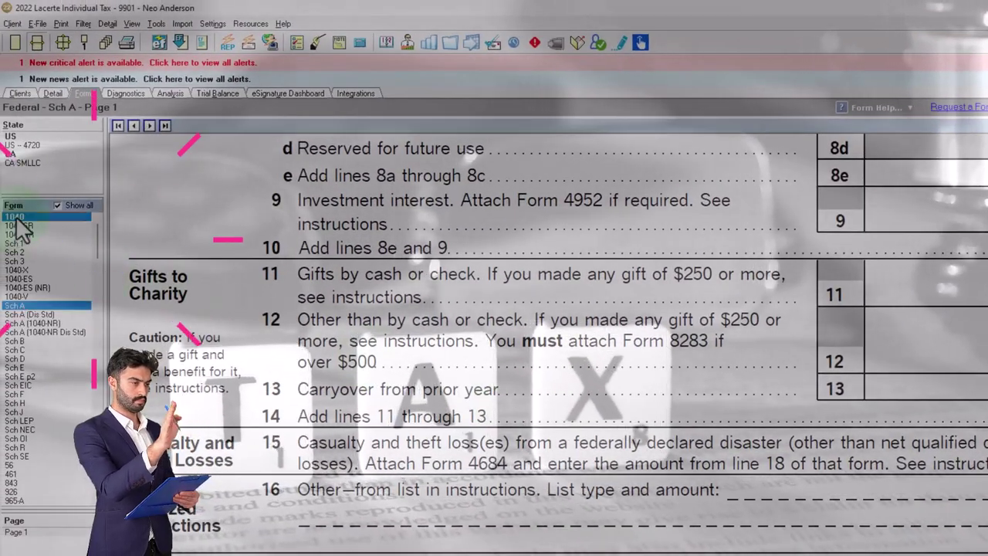
{"action": "left_click", "coordinate": [14, 216]}
{"action": "scroll", "coordinate": [311, 381], "scroll_direction": "down", "scroll_amount": 12}
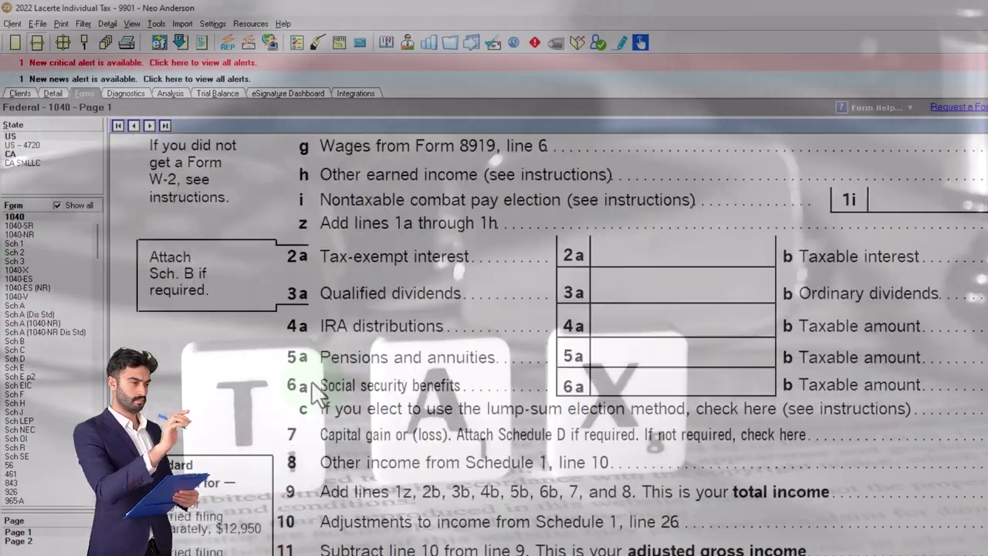
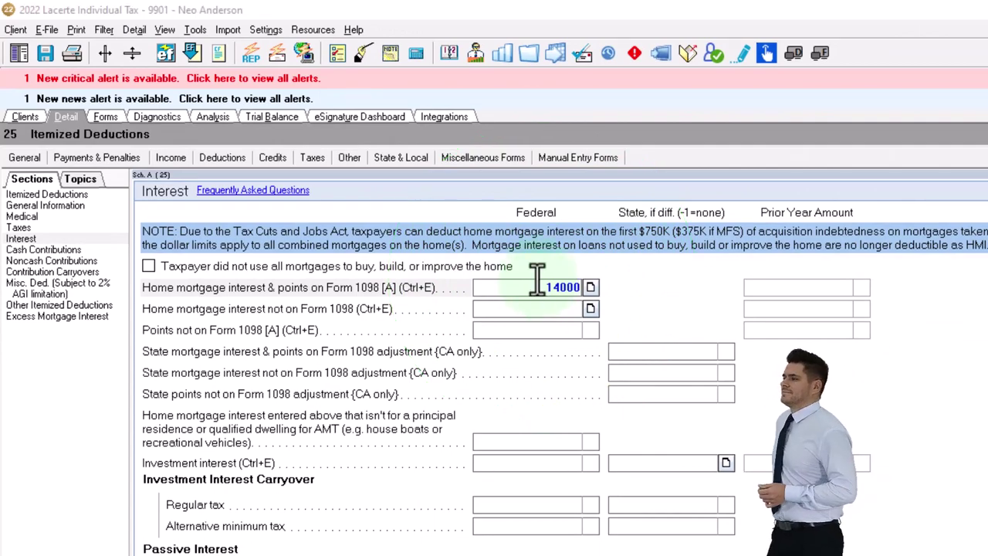
Enter 4,000 as the principal residence real estate taxes in the Taxes section of Itemized Deductions.
{"action": "left_click", "coordinate": [27, 230]}
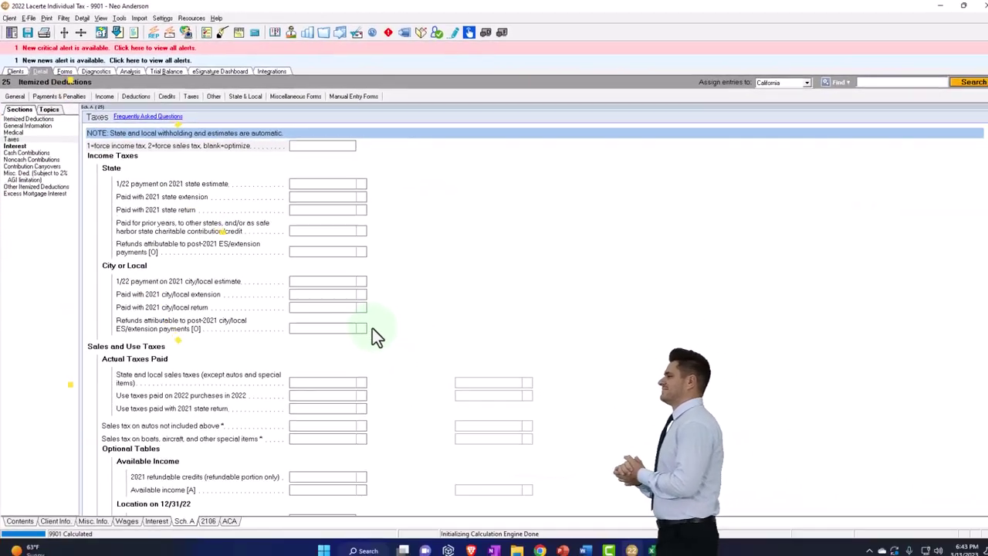
{"action": "scroll", "coordinate": [613, 543], "scroll_direction": "down", "scroll_amount": 10}
{"action": "scroll", "coordinate": [369, 327], "scroll_direction": "down", "scroll_amount": 3}
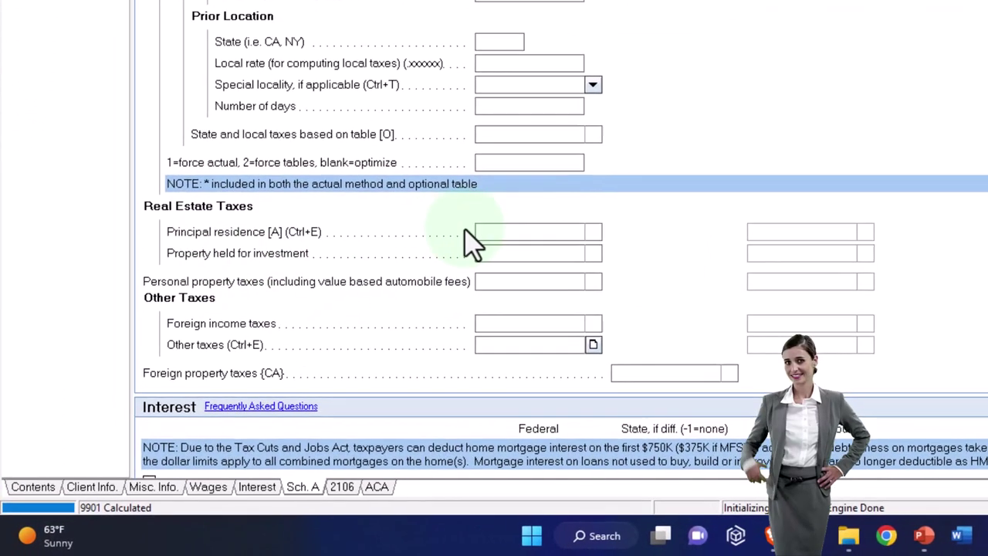
{"action": "left_click", "coordinate": [366, 328]}
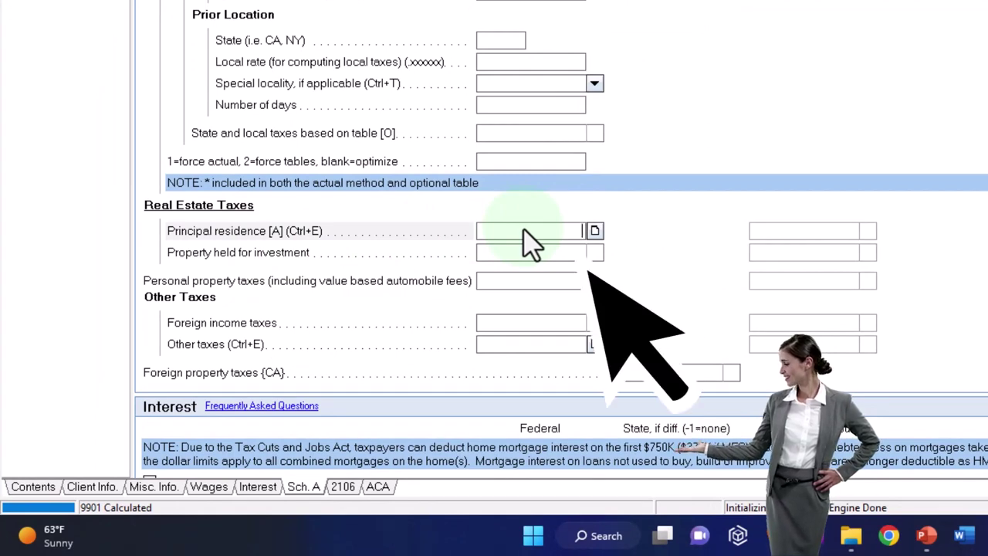
{"action": "type", "text": "4,000"}
{"action": "key", "text": "Tab"}
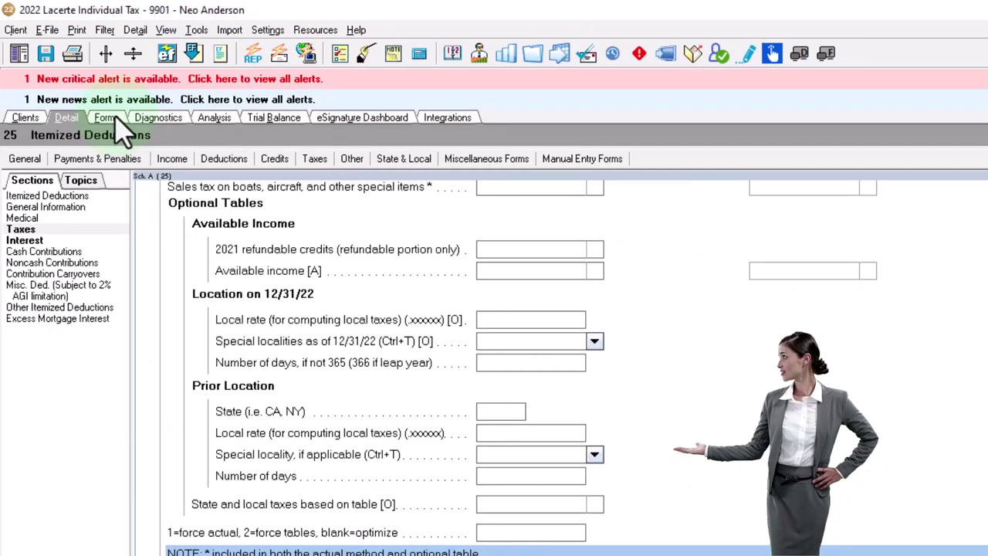
Return to the forms and review the real estate taxes, total taxes and mortgage interest lines on Schedule A.
{"action": "left_click", "coordinate": [114, 121]}
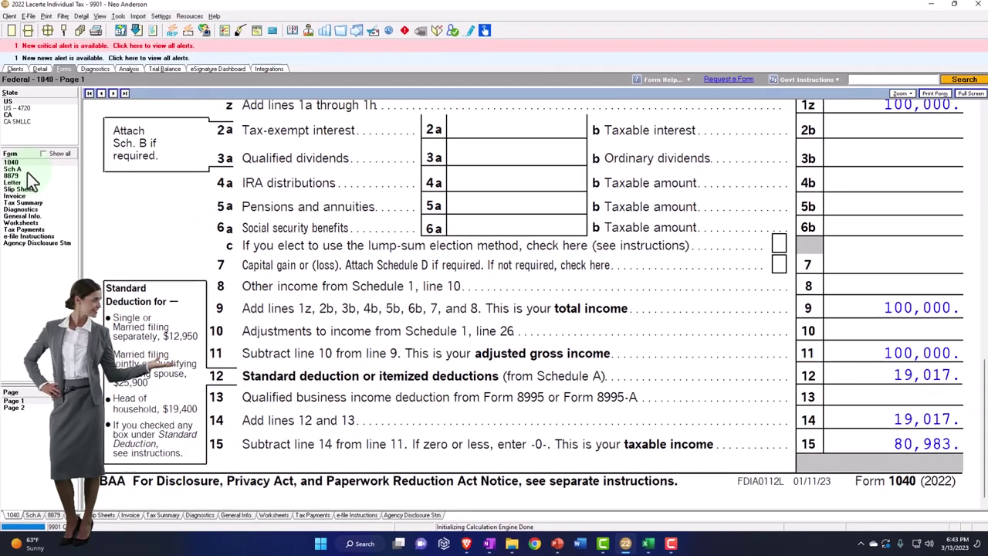
{"action": "left_click", "coordinate": [30, 110]}
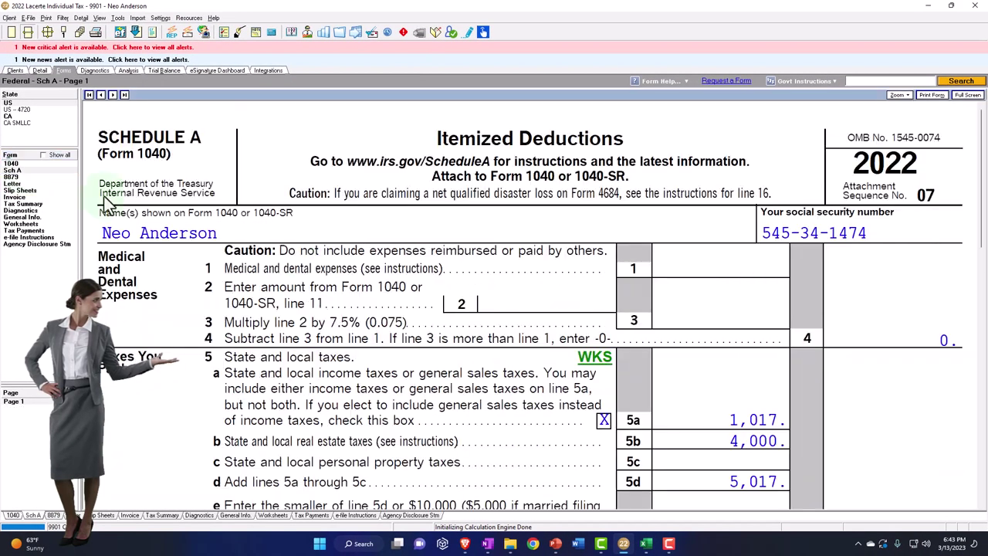
{"action": "scroll", "coordinate": [448, 299], "scroll_direction": "down", "scroll_amount": 5}
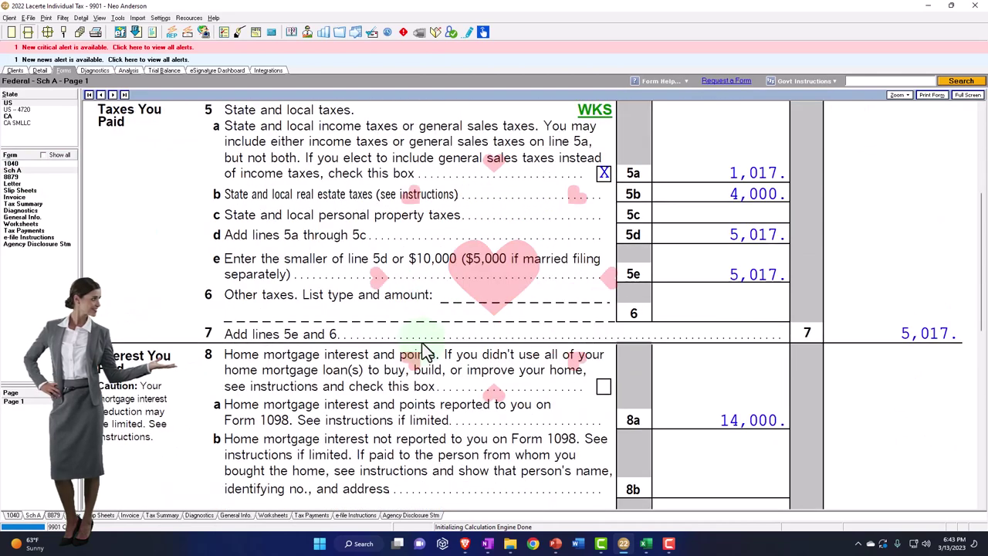
{"action": "scroll", "coordinate": [424, 349], "scroll_direction": "down", "scroll_amount": 3}
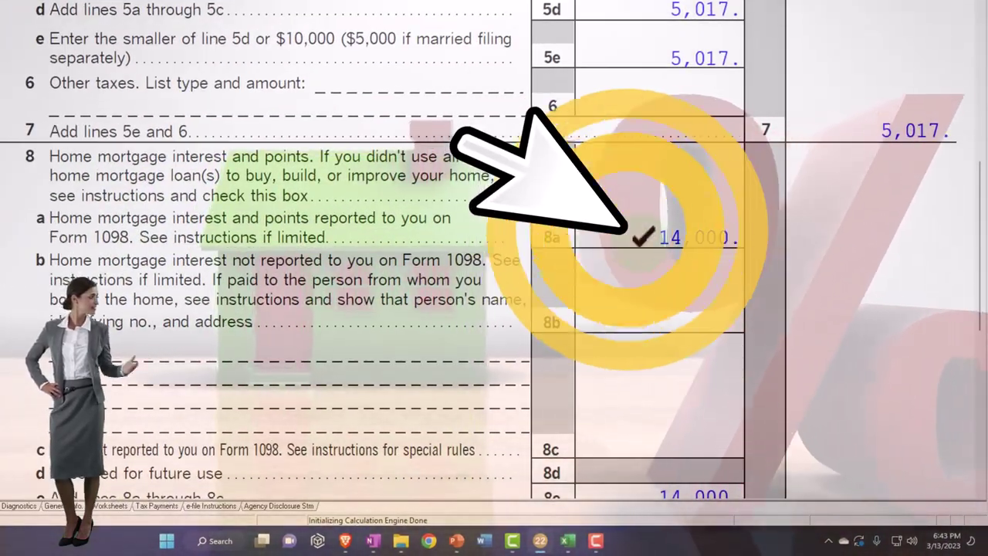
{"action": "scroll", "coordinate": [386, 270], "scroll_direction": "up", "scroll_amount": 1}
{"action": "scroll", "coordinate": [641, 255], "scroll_direction": "up", "scroll_amount": 2}
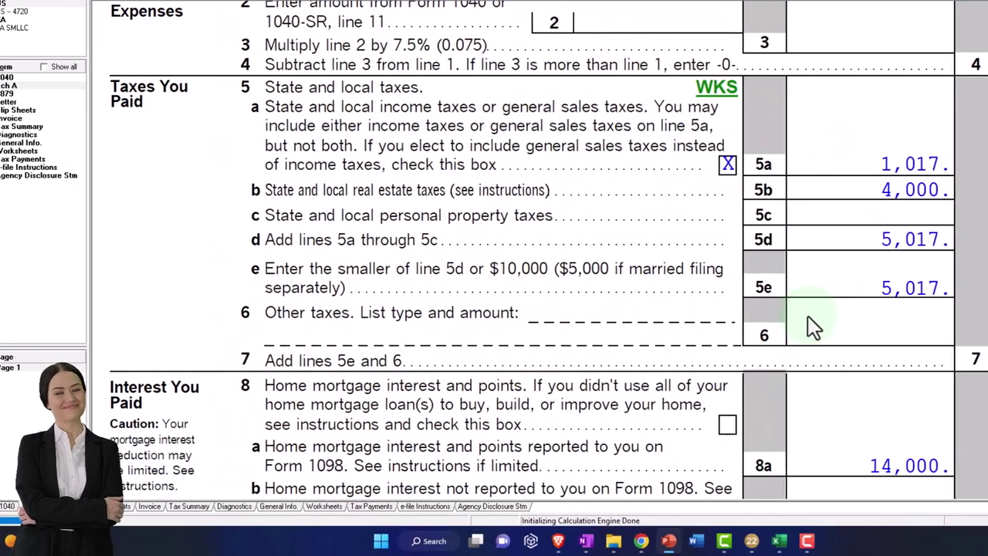
Review the total itemized deductions on line 17 of Schedule A and the taxes and mortgage interest lines that feed it.
{"action": "scroll", "coordinate": [817, 316], "scroll_direction": "down", "scroll_amount": 10}
{"action": "scroll", "coordinate": [667, 352], "scroll_direction": "down", "scroll_amount": 1}
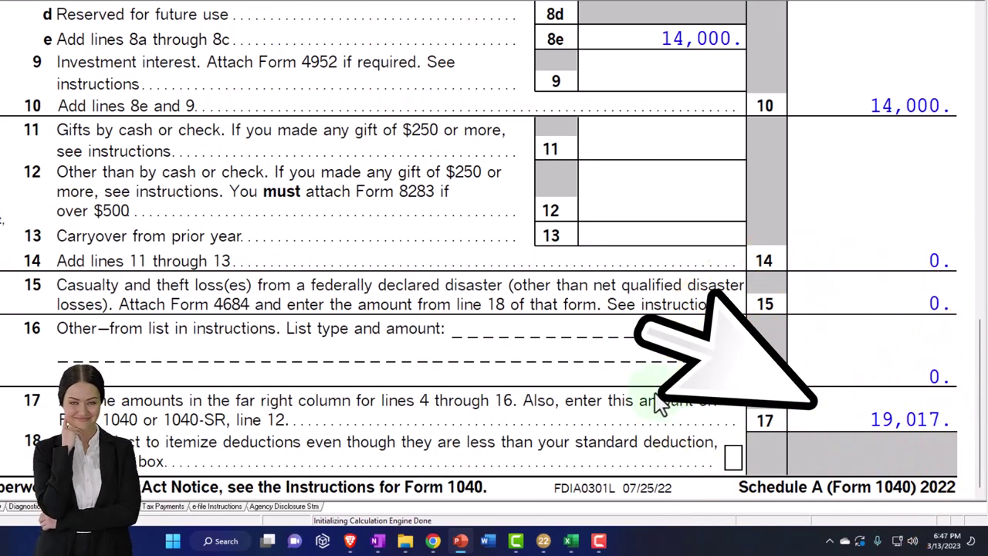
{"action": "scroll", "coordinate": [655, 402], "scroll_direction": "up", "scroll_amount": 10}
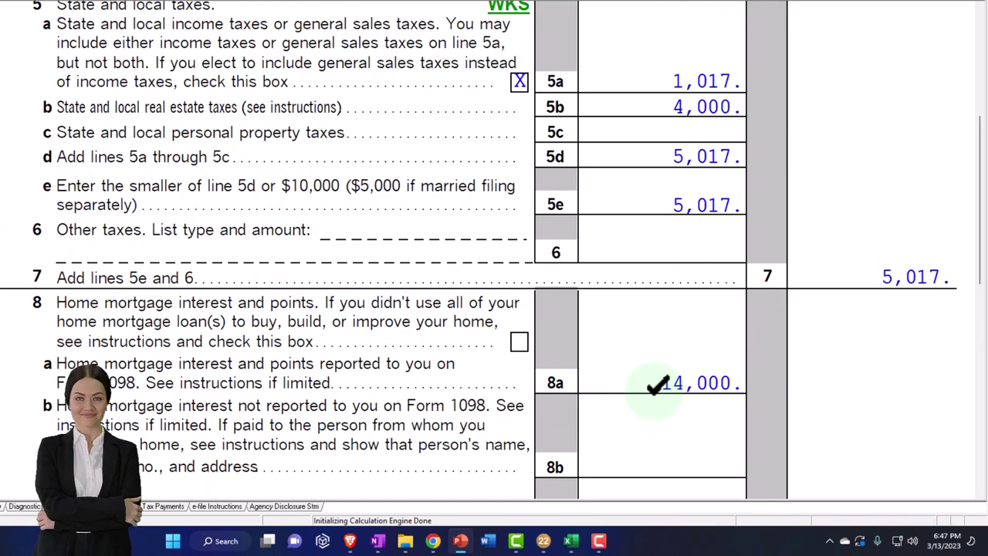
{"action": "scroll", "coordinate": [655, 386], "scroll_direction": "up", "scroll_amount": 2}
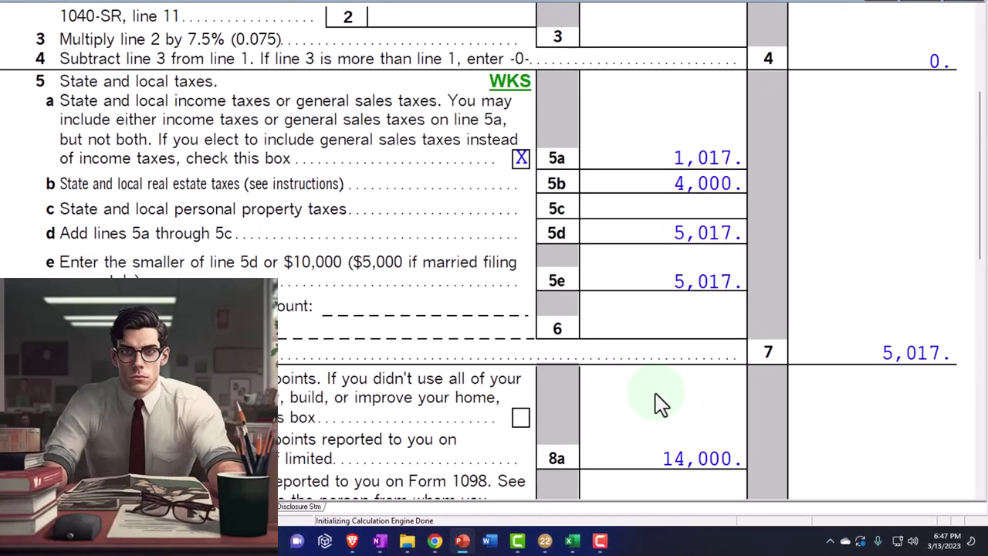
{"action": "left_click", "coordinate": [655, 394]}
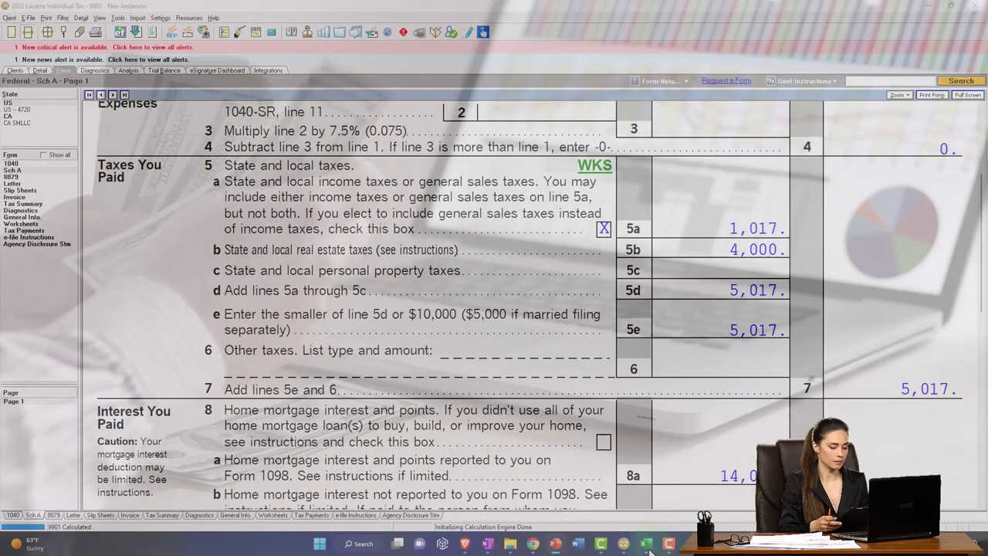
Switch to the Excel tax formula worksheet and enter 14,000 as Mortgage 1 interest on the Sch A sheet.
{"action": "left_click", "coordinate": [647, 543]}
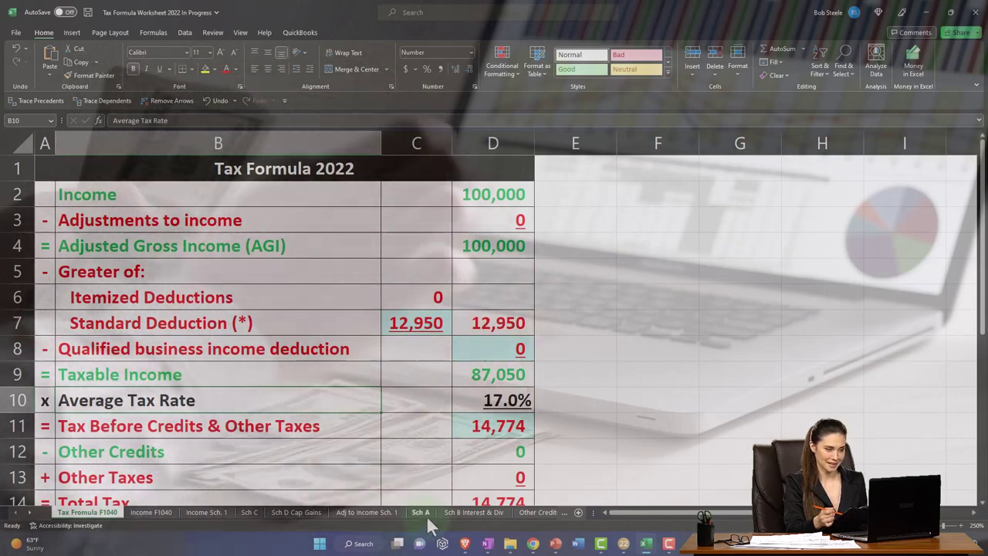
{"action": "left_click", "coordinate": [422, 513]}
{"action": "scroll", "coordinate": [232, 453], "scroll_direction": "down", "scroll_amount": 3}
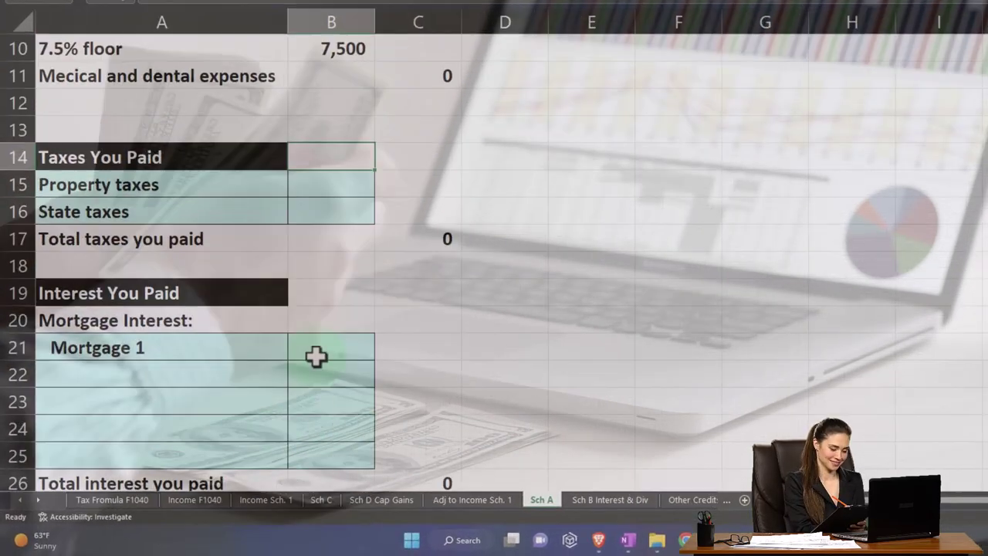
{"action": "left_click", "coordinate": [248, 396]}
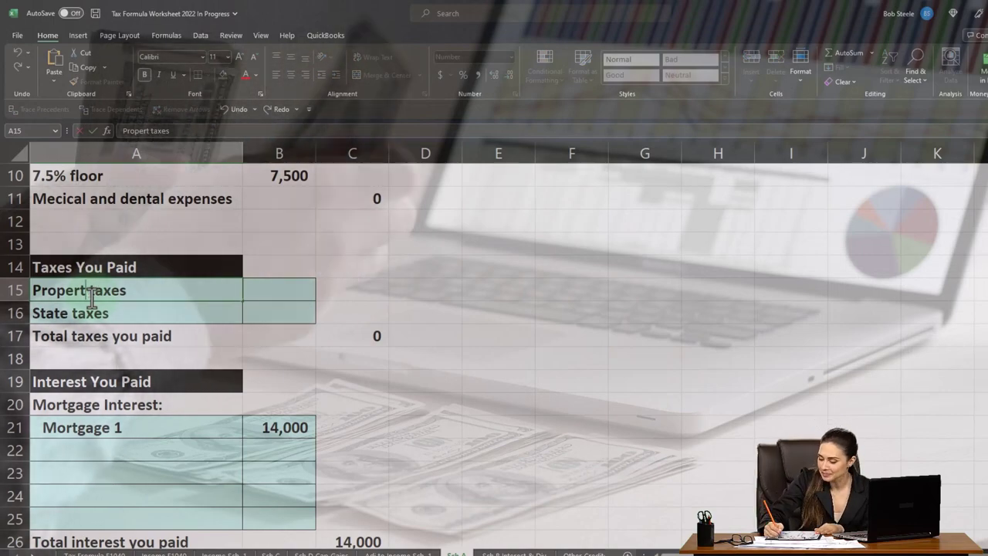
Rename the property taxes label to Real estate taxes, and enter 4,000 for it and 1,017 for state taxes.
{"action": "type", "text": "l estate"}
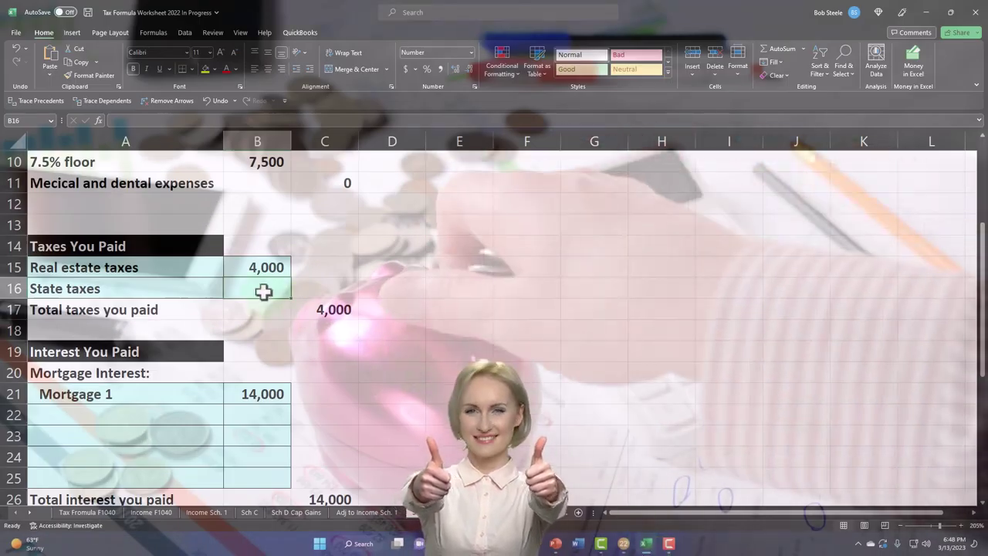
{"action": "type", "text": "1017"}
{"action": "key", "text": "Return"}
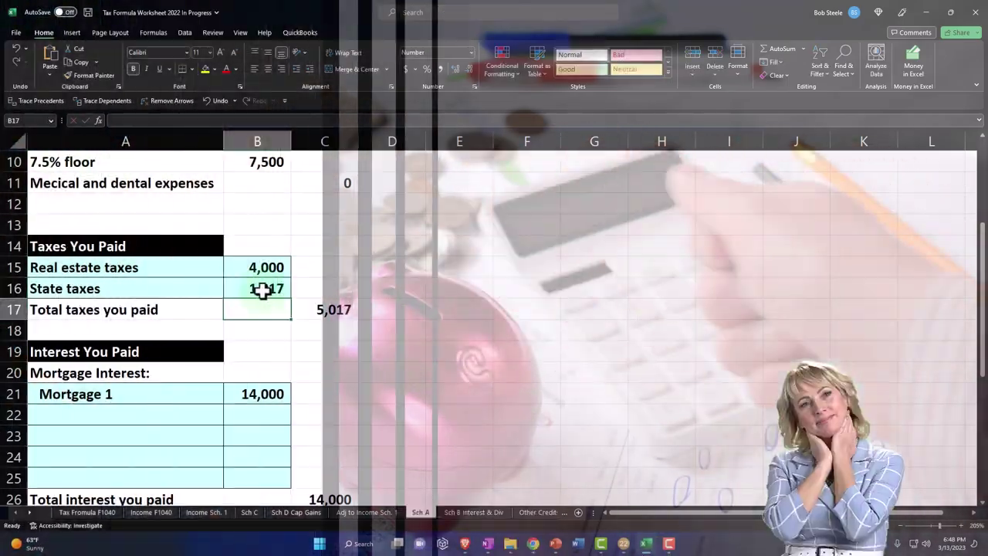
Check the worksheet's total itemized deductions, and compare them in Lacerte with Schedule A and the deduction and taxable income lines of Form 1040.
{"action": "left_click", "coordinate": [927, 12]}
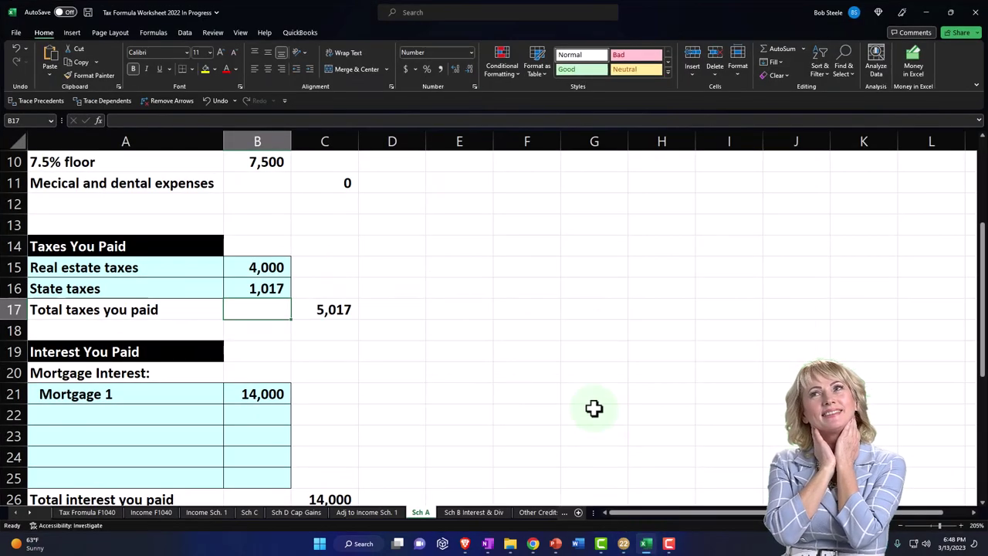
{"action": "scroll", "coordinate": [593, 409], "scroll_direction": "down", "scroll_amount": 3}
{"action": "scroll", "coordinate": [593, 409], "scroll_direction": "down", "scroll_amount": 4}
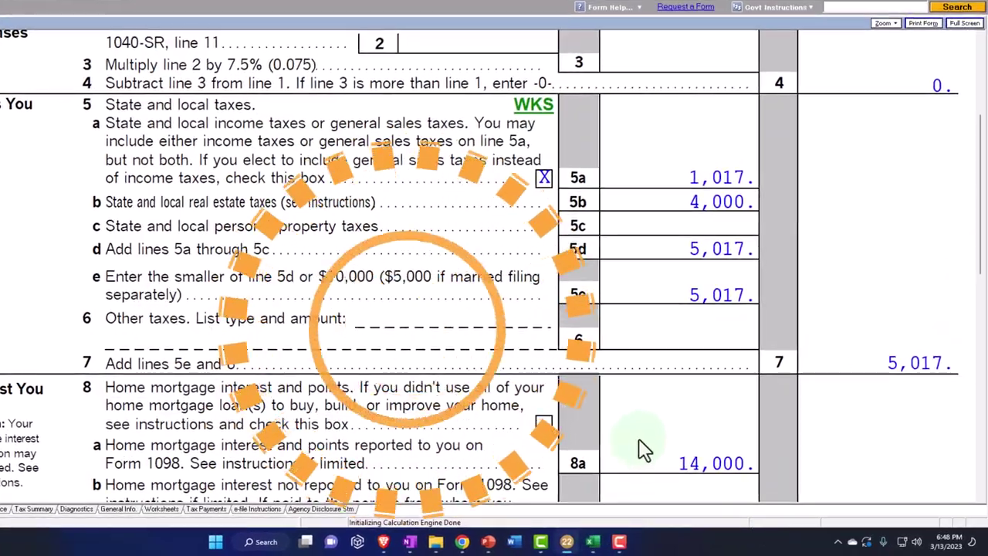
{"action": "scroll", "coordinate": [645, 451], "scroll_direction": "down", "scroll_amount": 10}
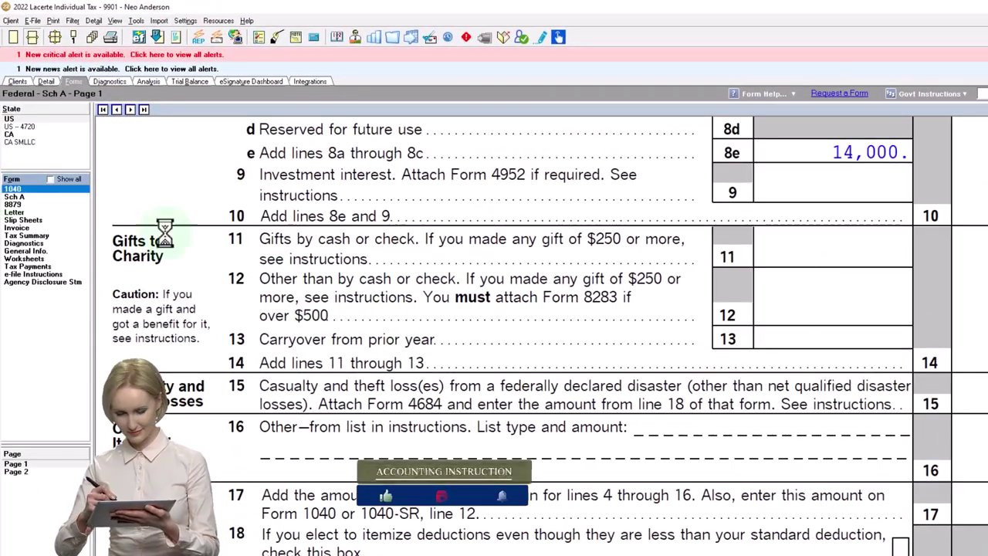
{"action": "scroll", "coordinate": [587, 347], "scroll_direction": "down", "scroll_amount": 10}
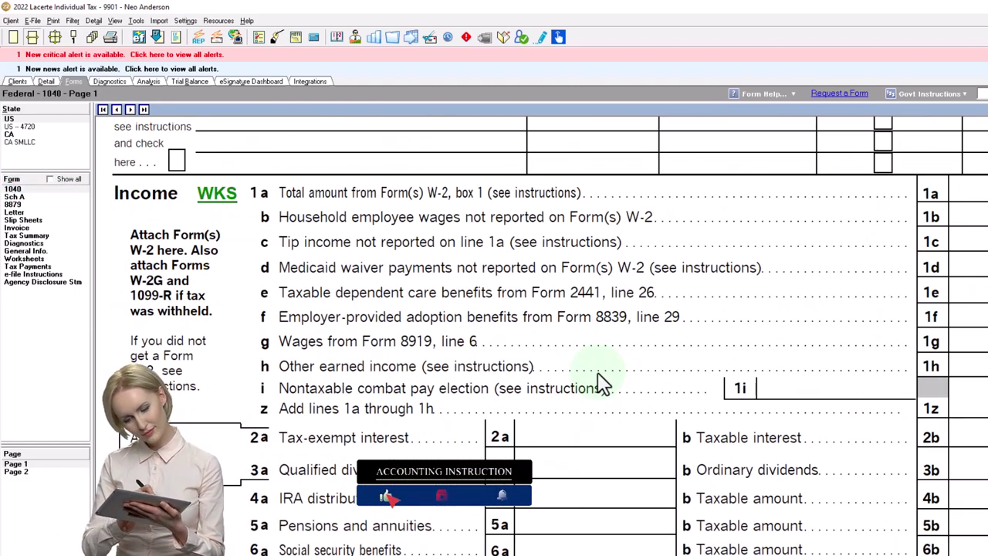
{"action": "scroll", "coordinate": [602, 383], "scroll_direction": "down", "scroll_amount": 5}
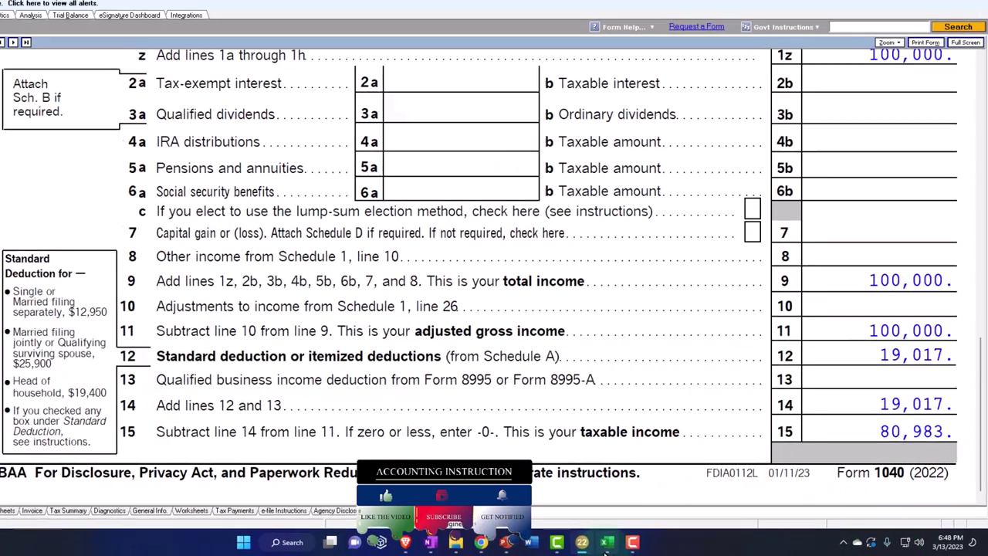
Return to the Excel Tax Formula F1040 sheet and inspect the taxable income, itemized deductions and the MAX formula choosing the greater deduction.
{"action": "left_click", "coordinate": [592, 541]}
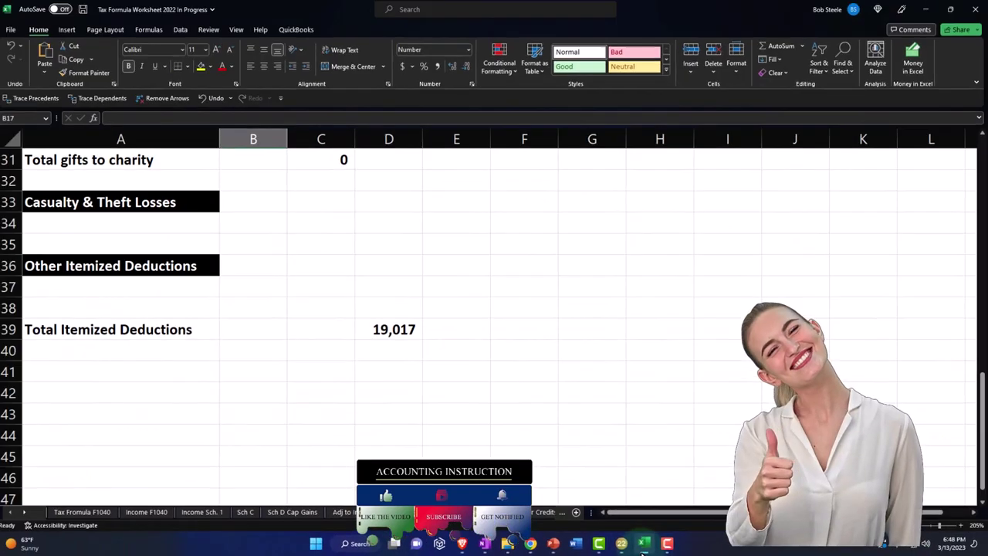
{"action": "left_click", "coordinate": [71, 514]}
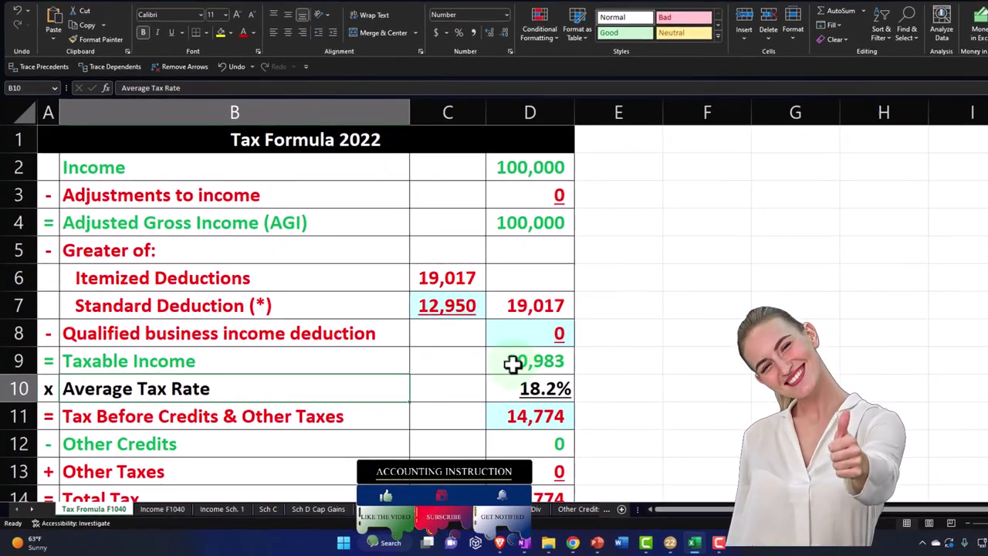
{"action": "left_click", "coordinate": [513, 364]}
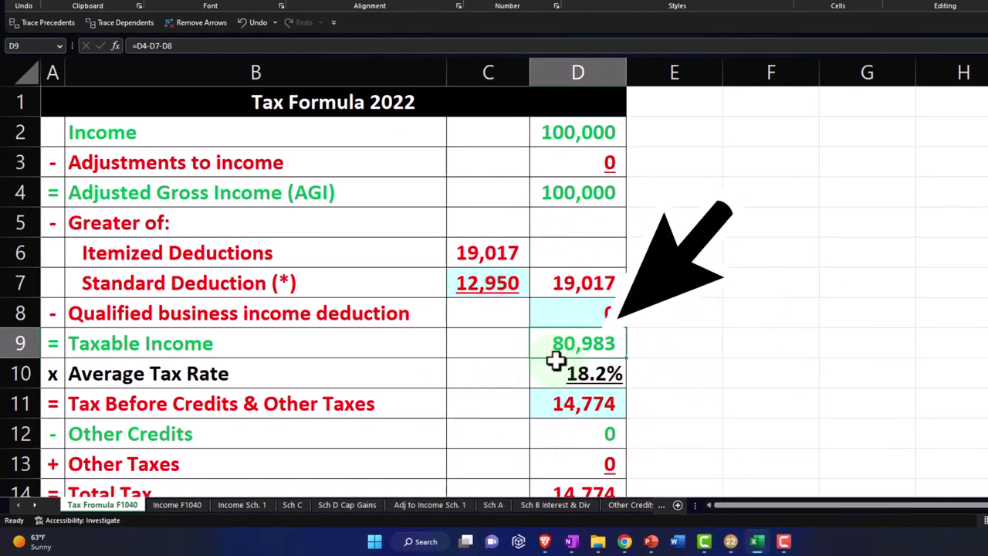
{"action": "left_click", "coordinate": [500, 253]}
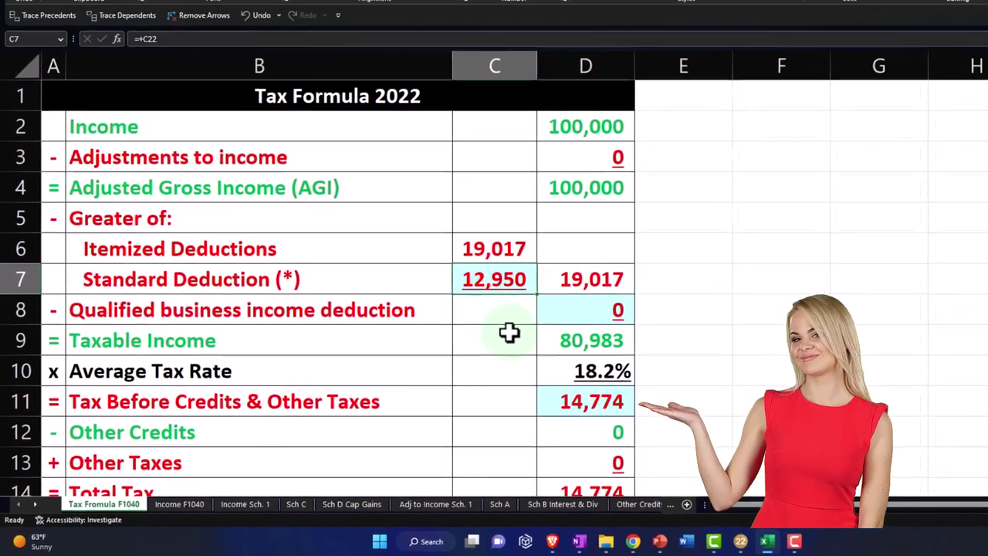
{"action": "key", "text": "Right"}
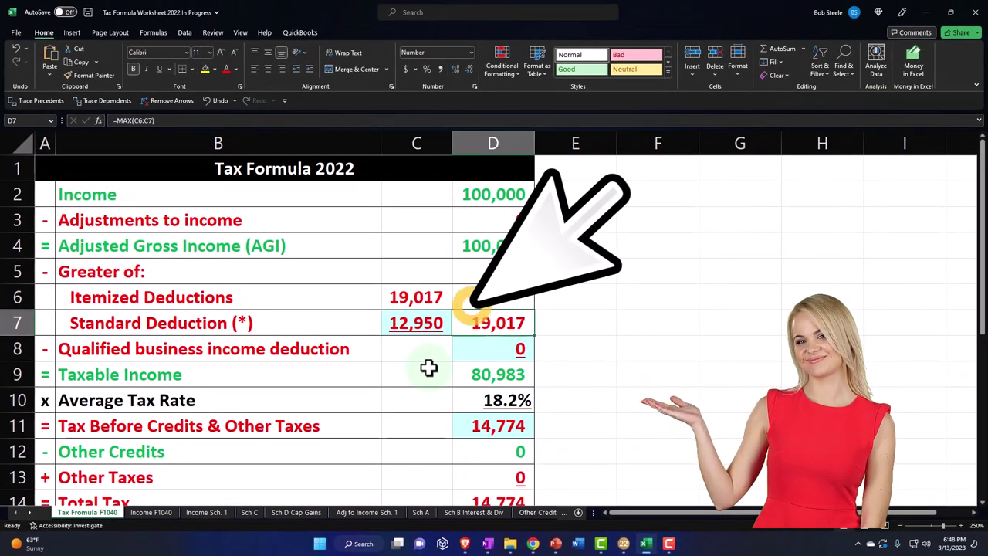
{"action": "double_click", "coordinate": [492, 323]}
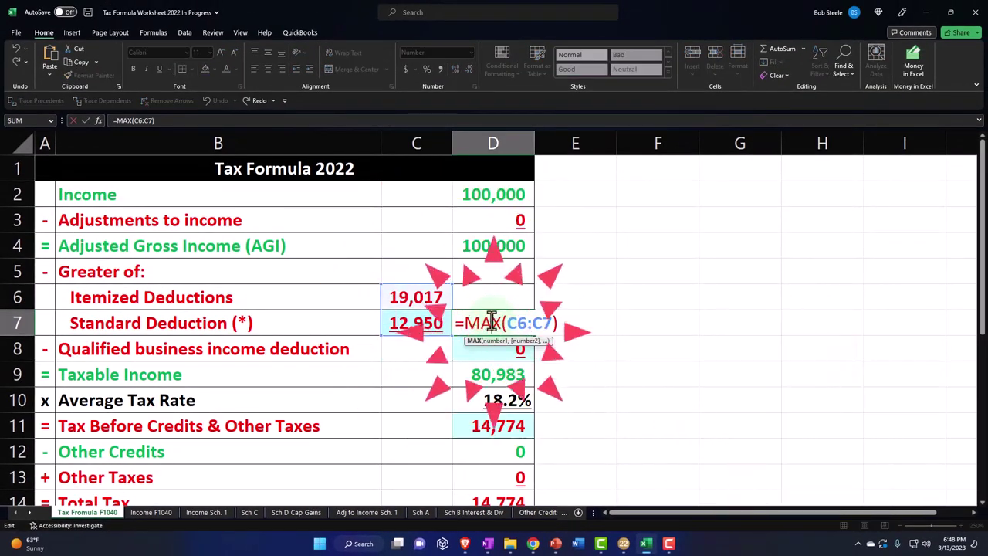
{"action": "key", "text": "Return"}
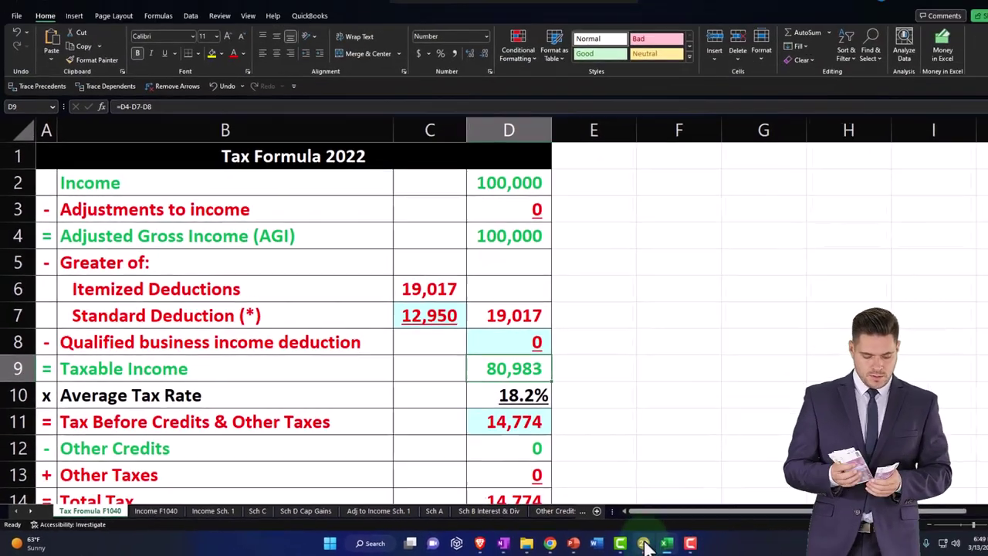
Switch to Lacerte, open Schedule A and examine the line 5 State and Local Taxes worksheet.
{"action": "left_click", "coordinate": [768, 541]}
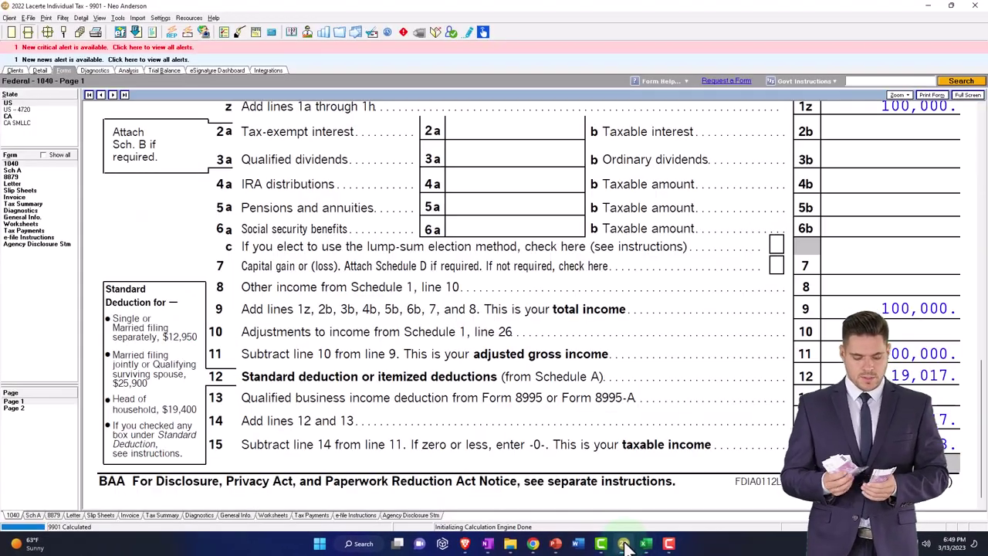
{"action": "left_click", "coordinate": [19, 171]}
{"action": "scroll", "coordinate": [618, 359], "scroll_direction": "down", "scroll_amount": 2}
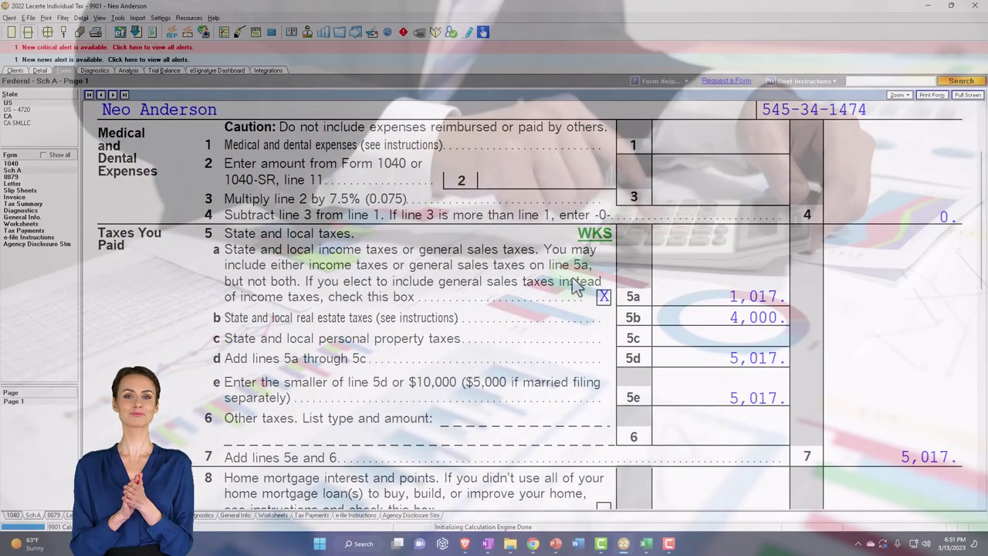
{"action": "left_click", "coordinate": [578, 284]}
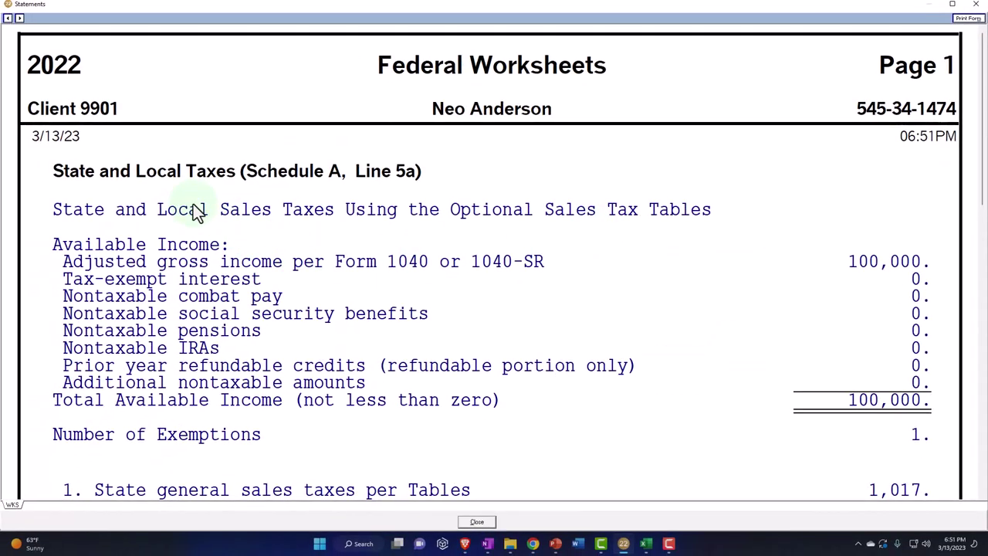
{"action": "scroll", "coordinate": [183, 260], "scroll_direction": "down", "scroll_amount": 6}
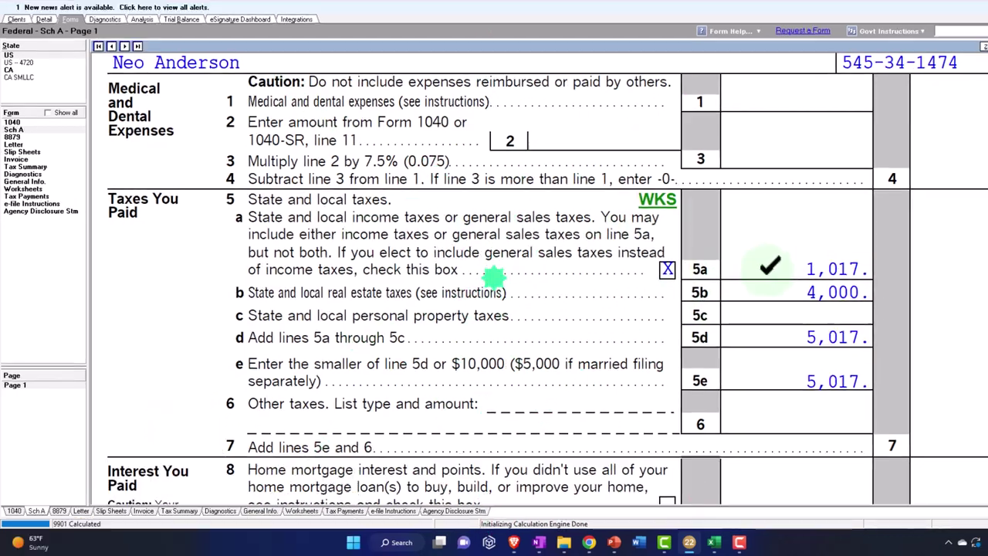
Jump from Schedule A line 5a to its State and Local Sales Taxes Paid input and enter 3,000 as actual sales taxes.
{"action": "right_click", "coordinate": [778, 265]}
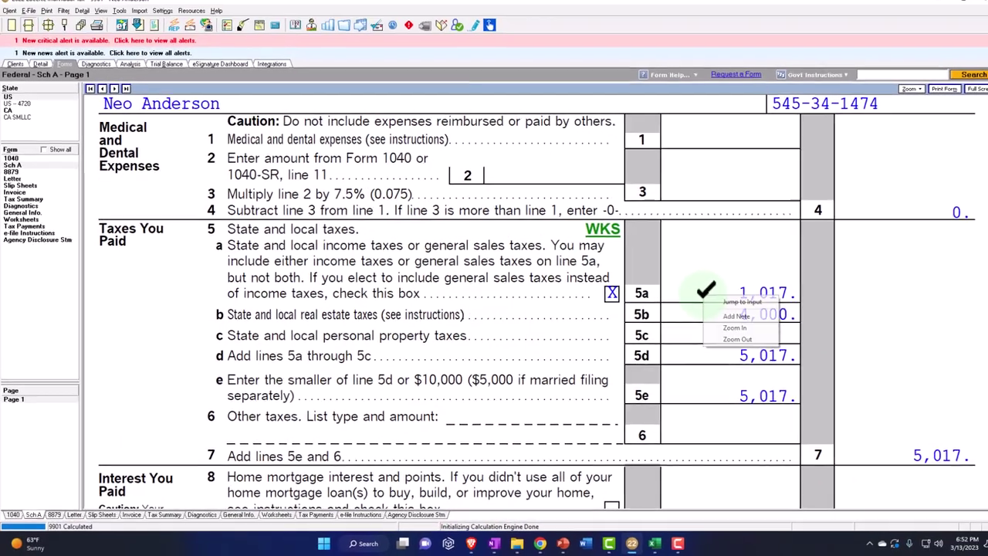
{"action": "left_click", "coordinate": [705, 307]}
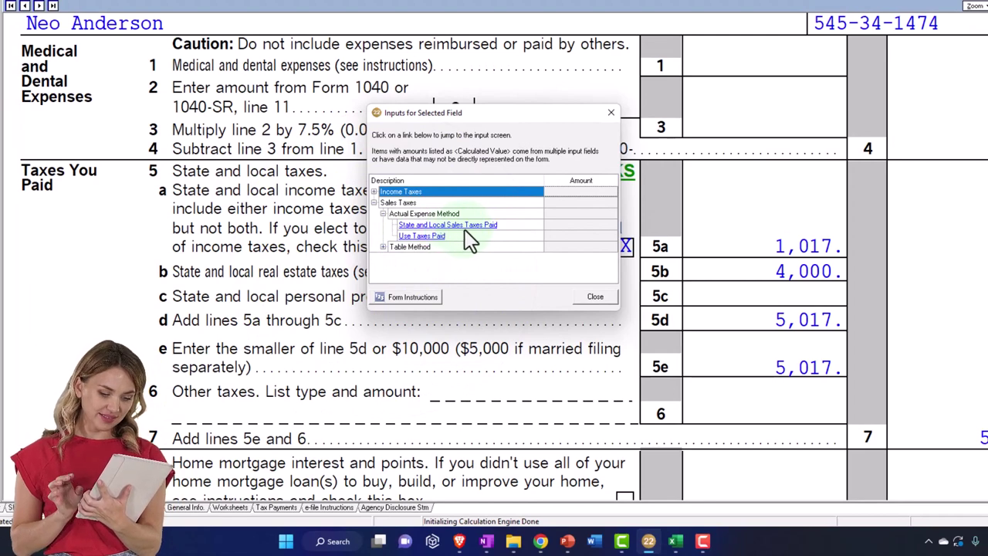
{"action": "left_click", "coordinate": [469, 224]}
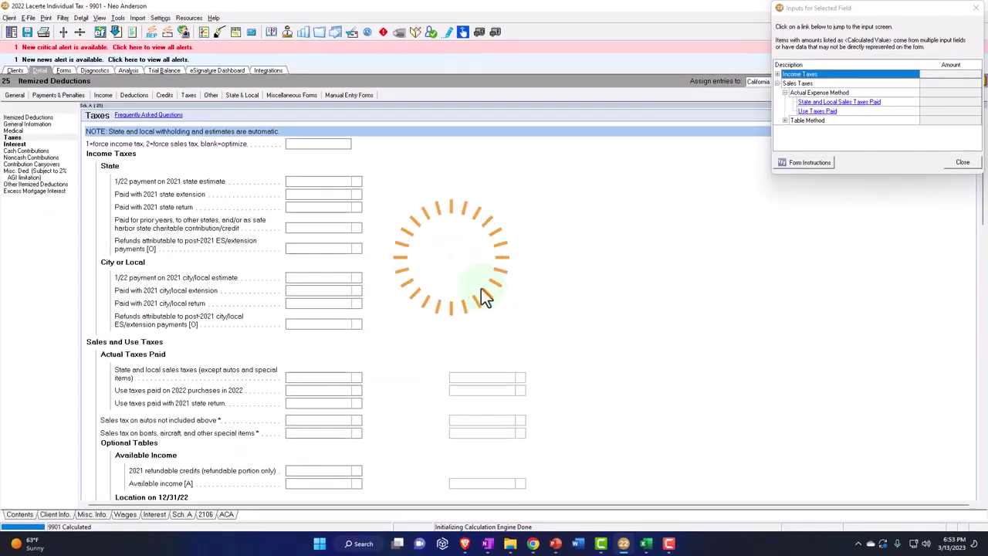
{"action": "left_click", "coordinate": [975, 7]}
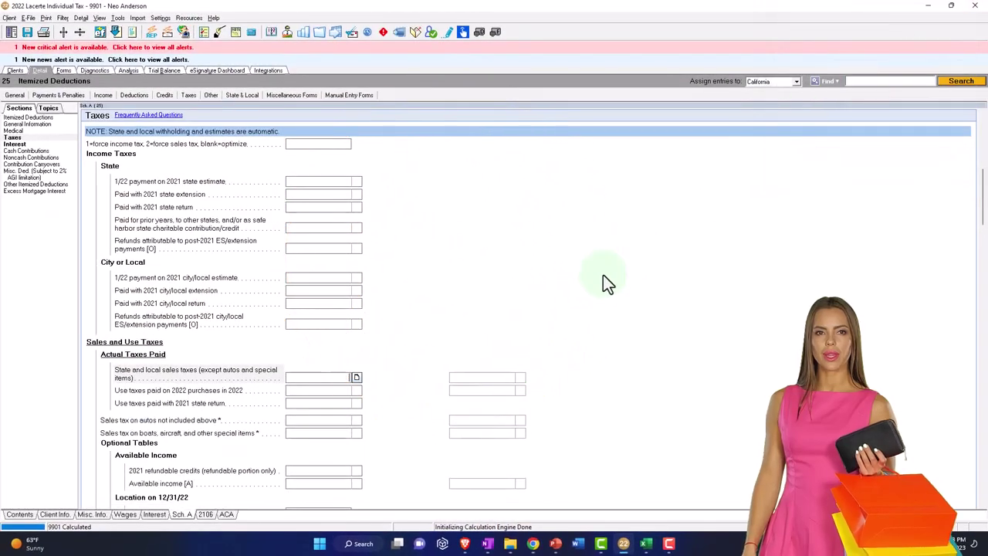
{"action": "left_click", "coordinate": [338, 378]}
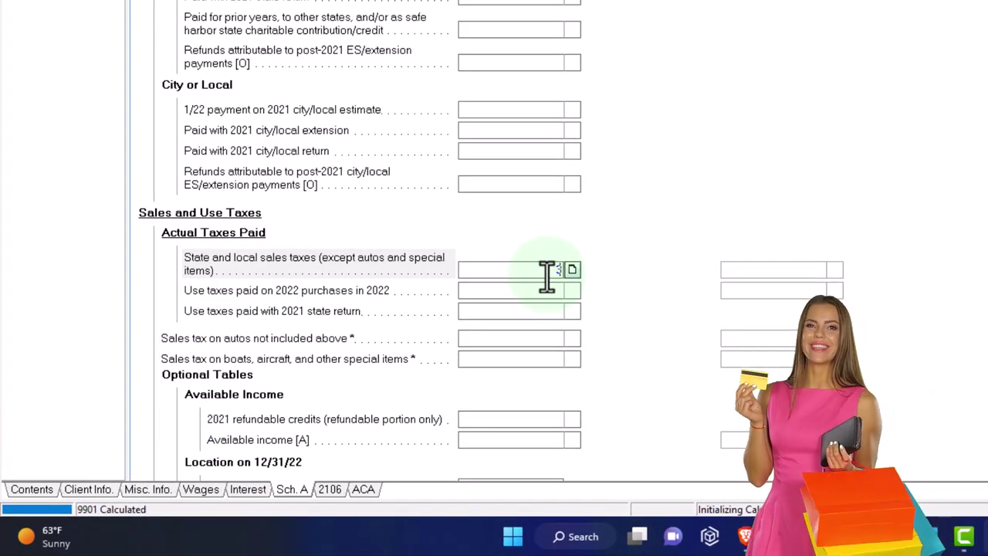
{"action": "key", "text": "Return"}
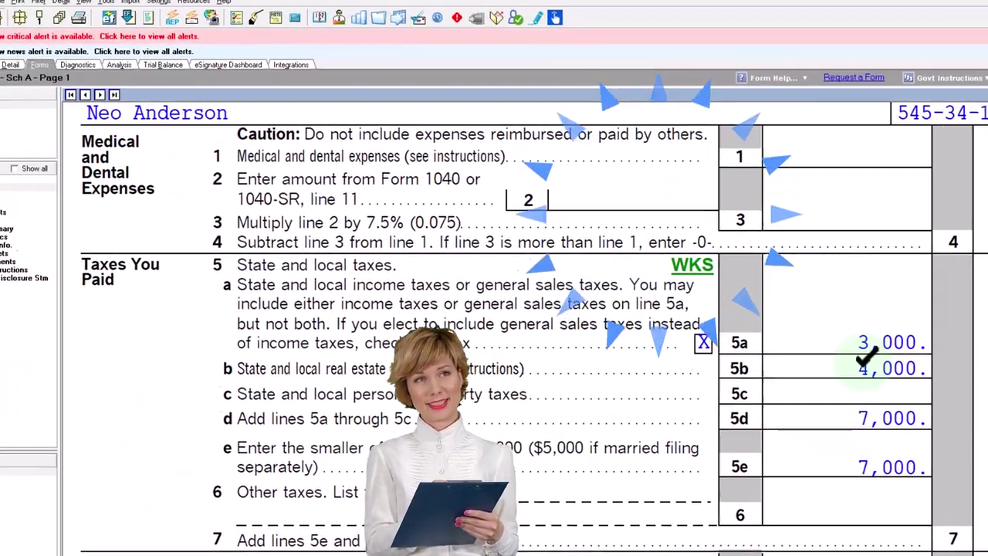
Review the taxes and mortgage interest lines on Schedule A, and clear the state and local sales taxes entry in the Taxes input section.
{"action": "scroll", "coordinate": [674, 255], "scroll_direction": "down", "scroll_amount": 10}
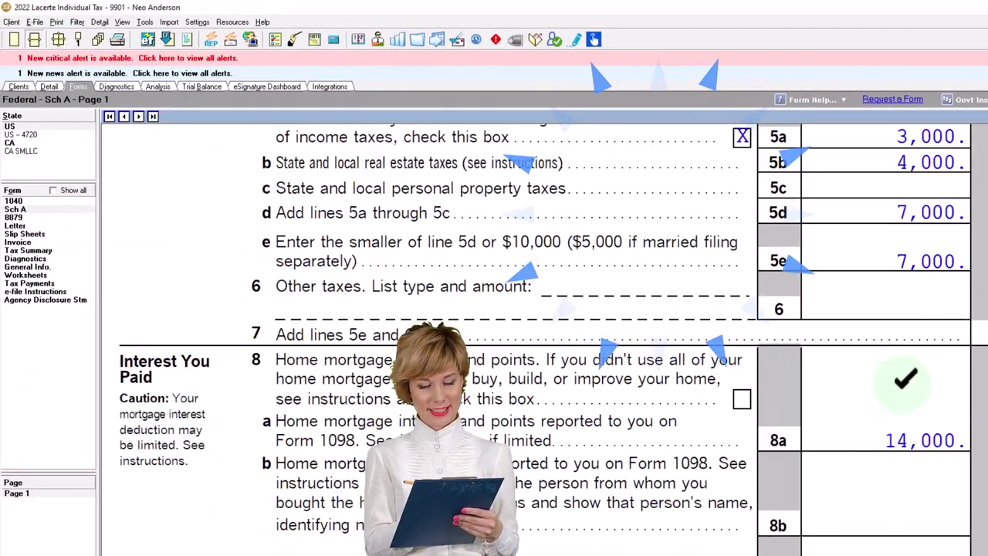
{"action": "scroll", "coordinate": [908, 396], "scroll_direction": "down", "scroll_amount": 6}
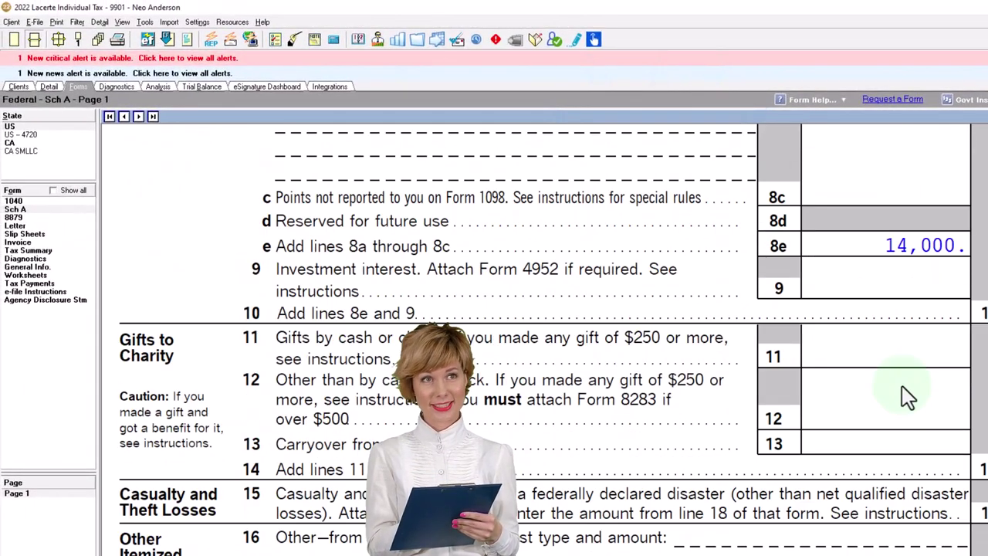
{"action": "scroll", "coordinate": [908, 396], "scroll_direction": "up", "scroll_amount": 5}
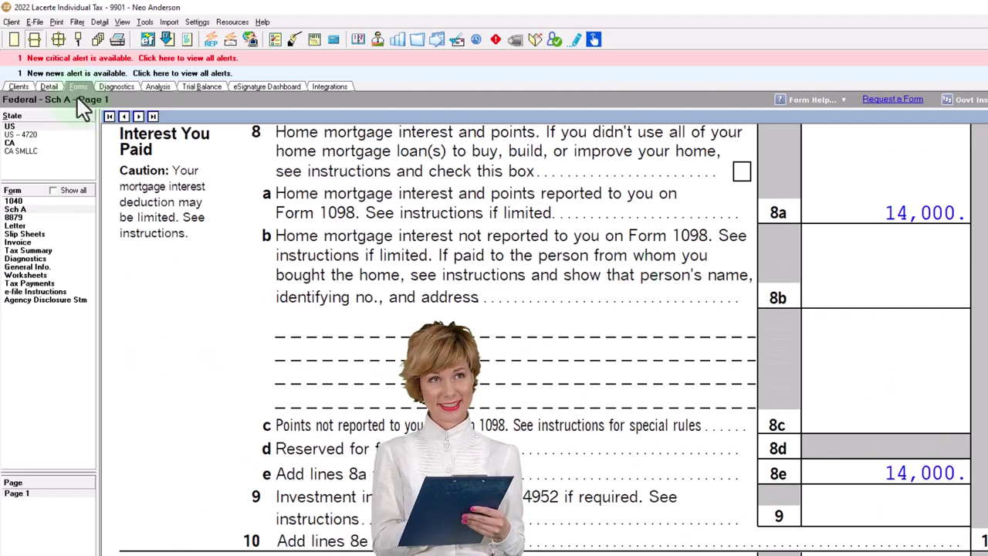
{"action": "left_click", "coordinate": [49, 86]}
{"action": "left_click", "coordinate": [337, 378]}
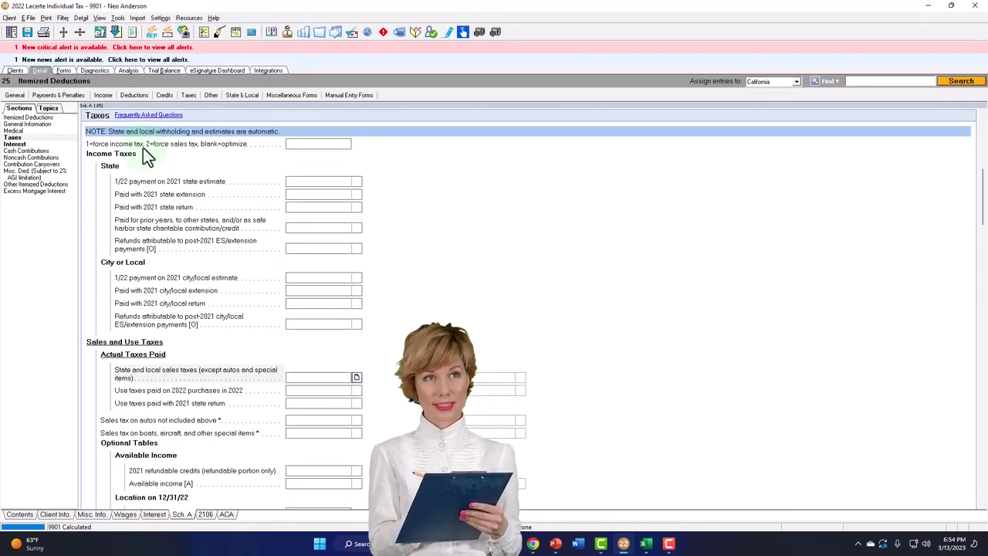
Open the Wages, Salaries, Tips input and set the state withholding for the first W-2 to 2,500.
{"action": "left_click", "coordinate": [101, 96]}
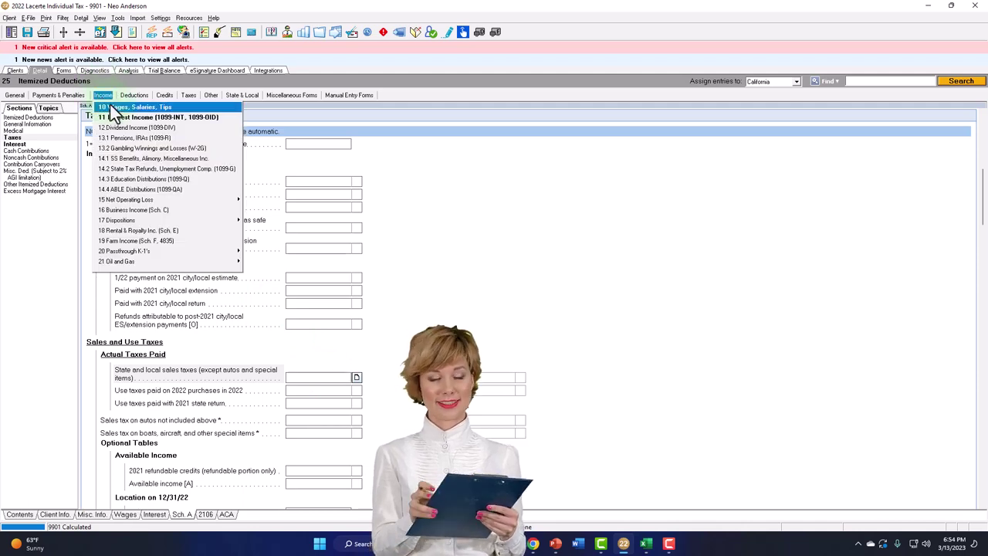
{"action": "left_click", "coordinate": [114, 108]}
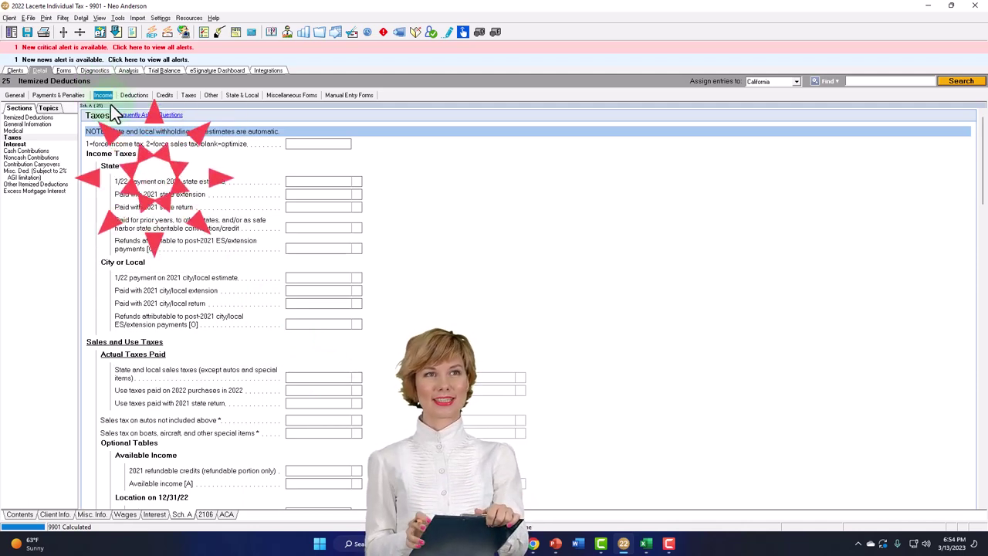
{"action": "left_click", "coordinate": [302, 171]}
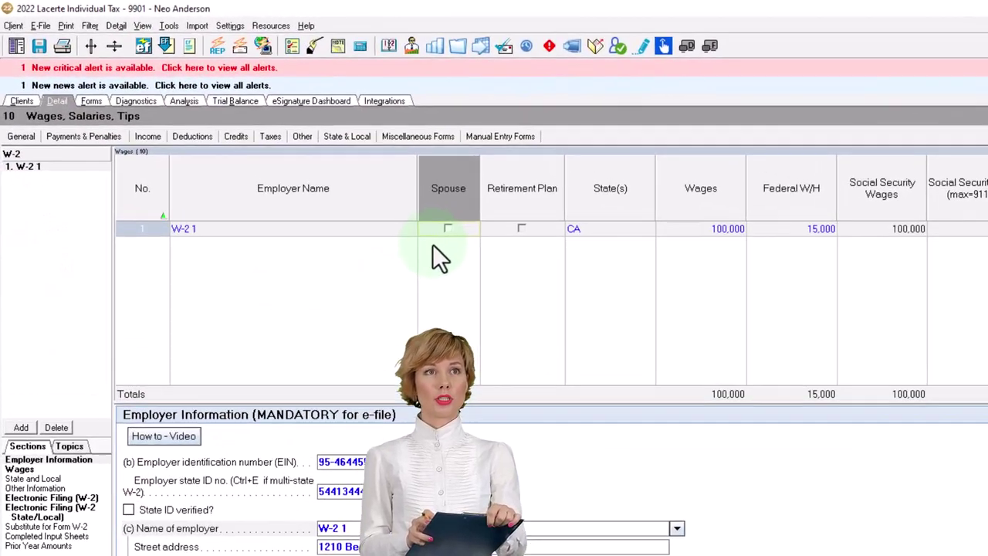
{"action": "key", "text": "Tab"}
{"action": "key", "text": "Tab"}
{"action": "key", "text": "Tab"}
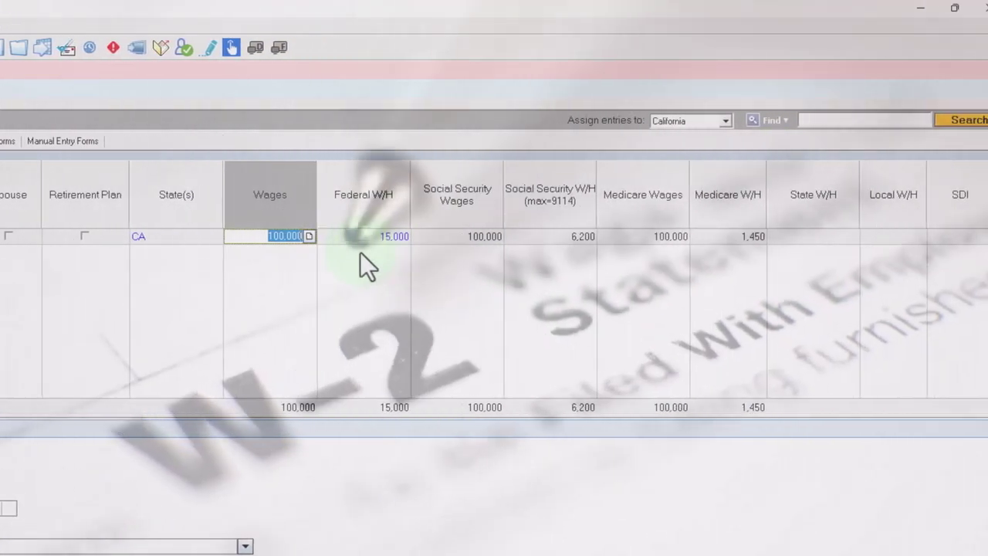
{"action": "key", "text": "Tab"}
{"action": "key", "text": "Tab"}
{"action": "key", "text": "Tab"}
{"action": "key", "text": "Tab"}
{"action": "key", "text": "Tab"}
{"action": "key", "text": "Tab"}
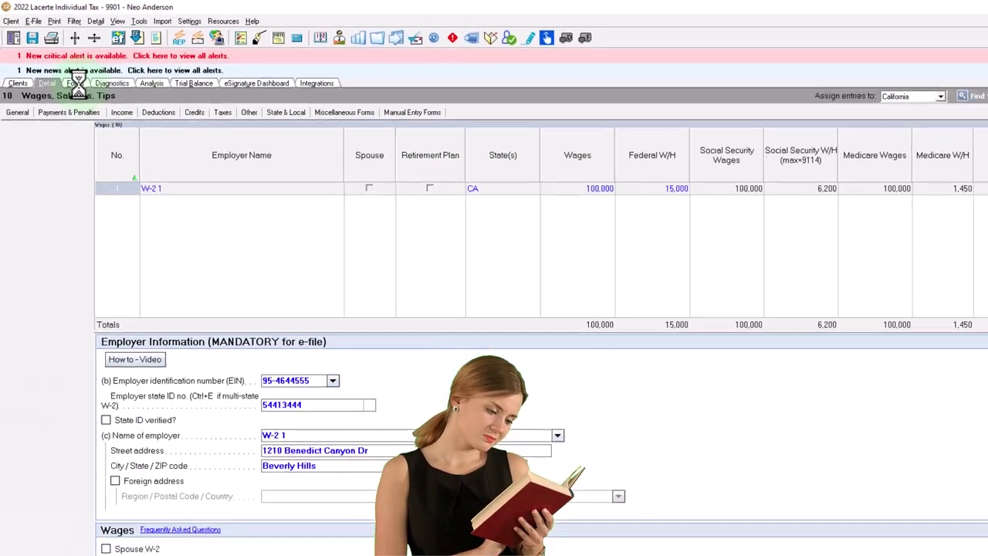
Return to the forms view and examine the mortgage interest and Taxes You Paid lines on Schedule A.
{"action": "left_click", "coordinate": [88, 97]}
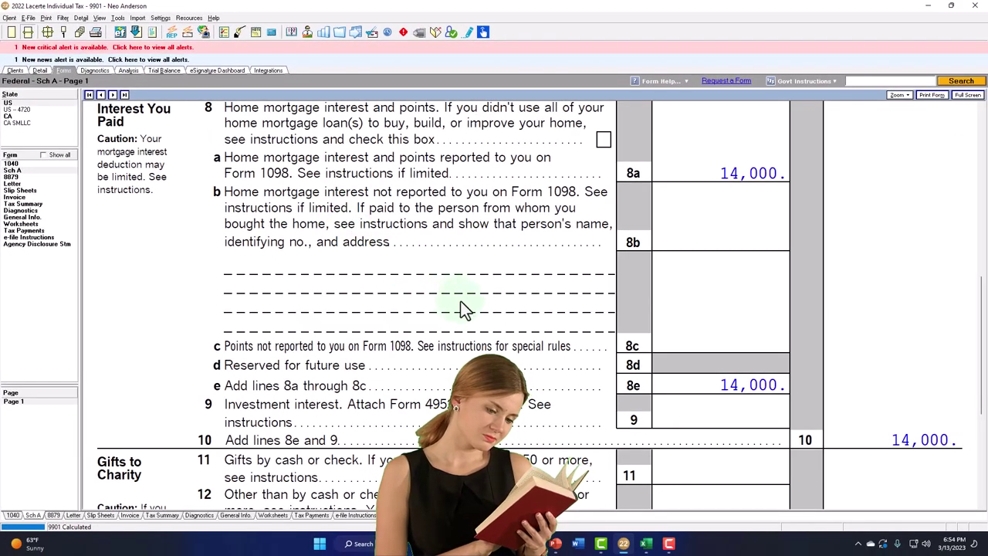
{"action": "scroll", "coordinate": [460, 301], "scroll_direction": "up", "scroll_amount": 2}
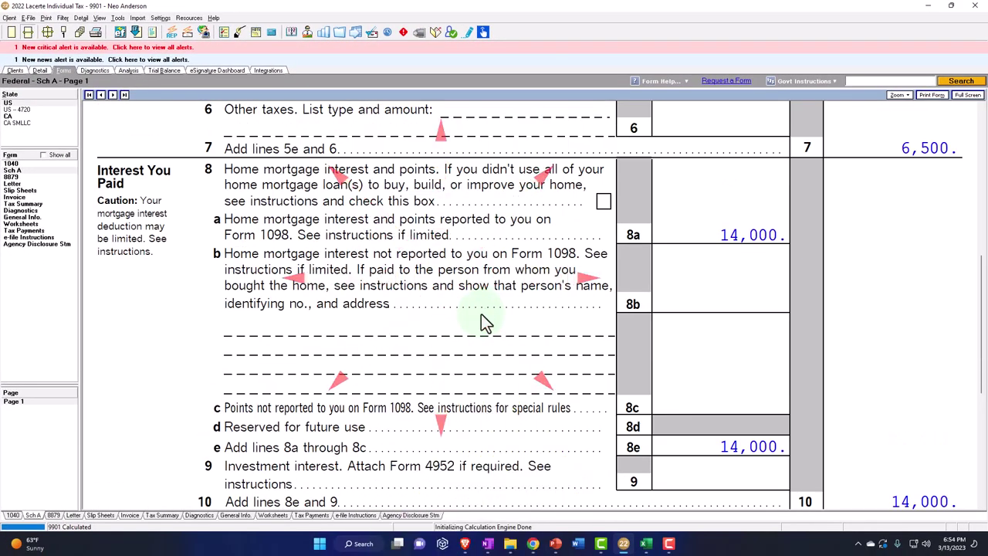
{"action": "scroll", "coordinate": [481, 321], "scroll_direction": "up", "scroll_amount": 8}
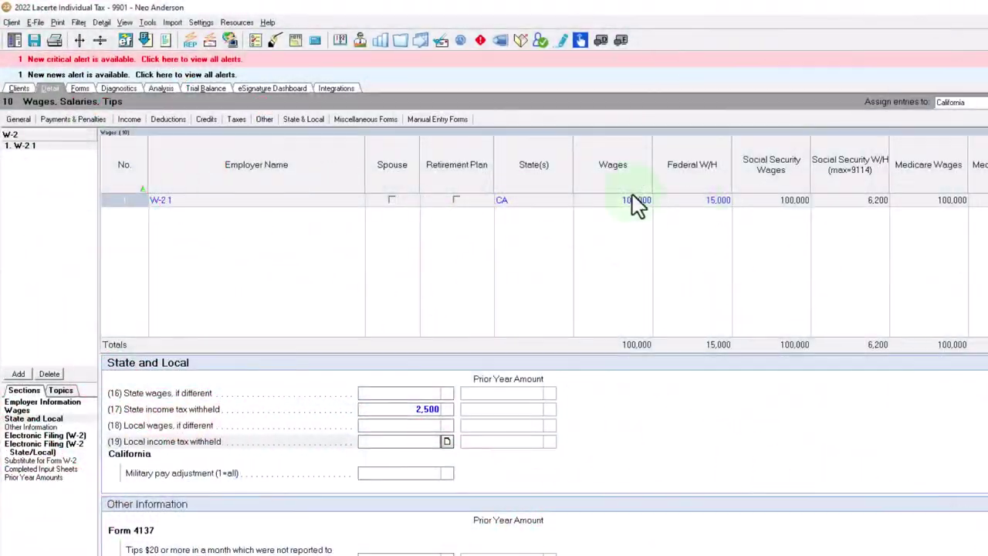
Review the income and federal withholding lines on Form 1040, and recheck the state and local tax lines on Schedule A.
{"action": "left_click", "coordinate": [80, 88]}
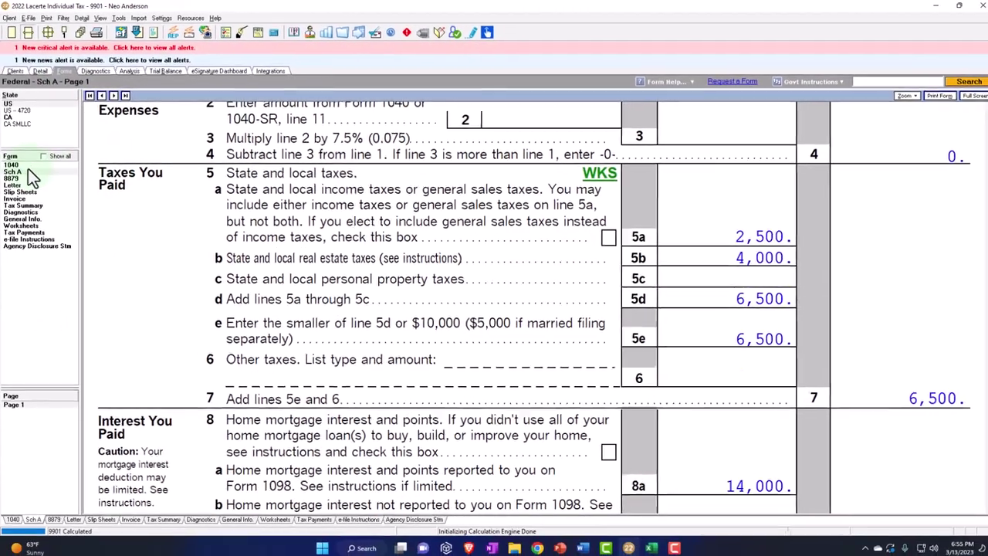
{"action": "left_click", "coordinate": [28, 168]}
{"action": "scroll", "coordinate": [394, 288], "scroll_direction": "down", "scroll_amount": 10}
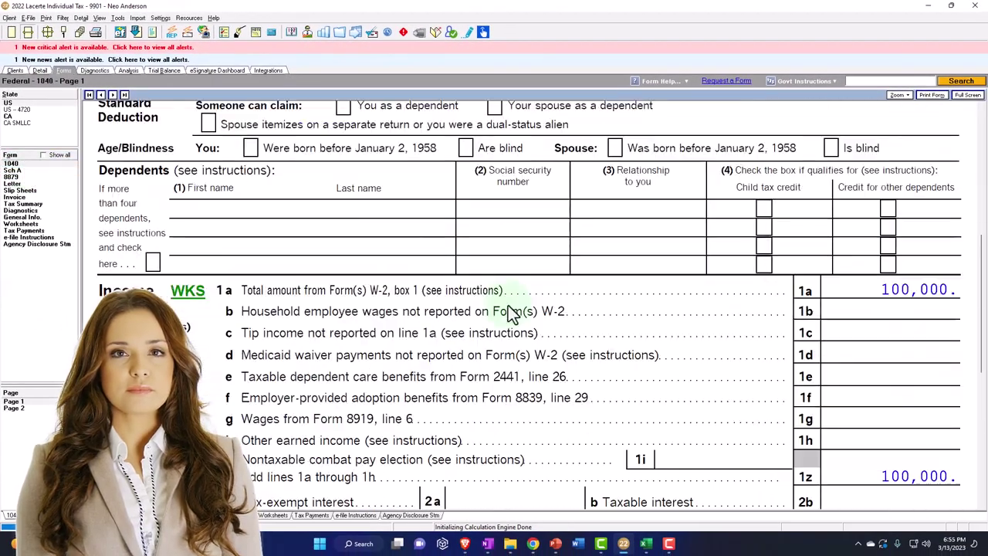
{"action": "scroll", "coordinate": [453, 419], "scroll_direction": "down", "scroll_amount": 15}
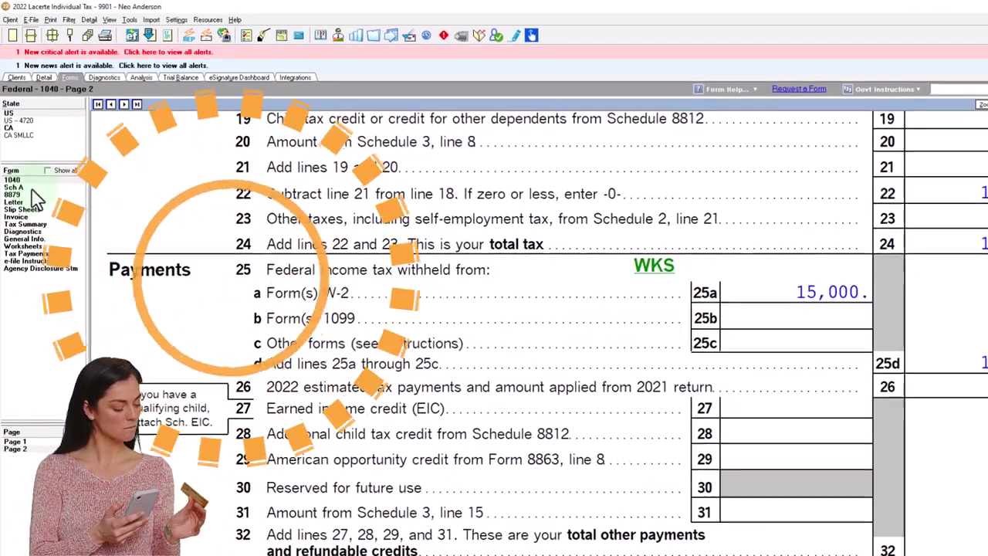
{"action": "left_click", "coordinate": [38, 190]}
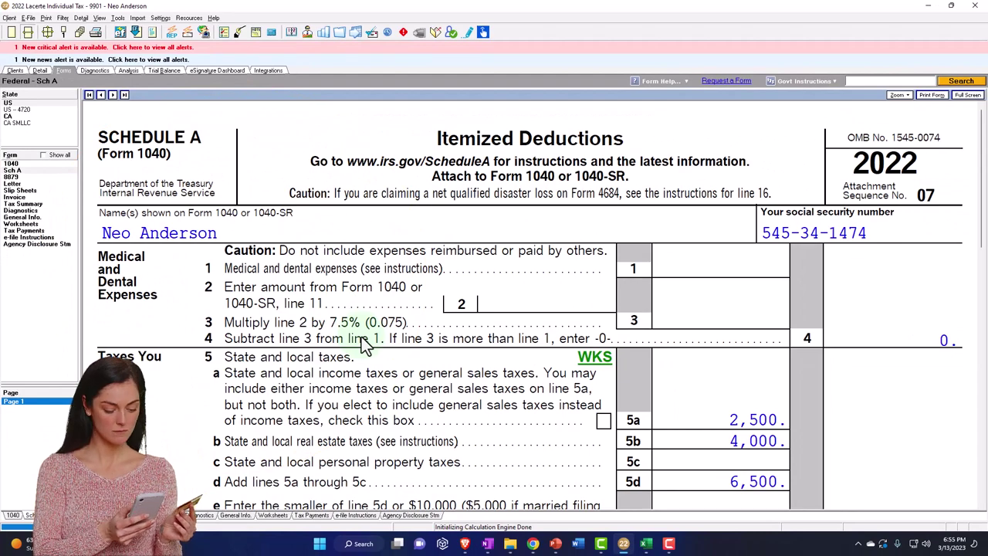
{"action": "scroll", "coordinate": [367, 343], "scroll_direction": "down", "scroll_amount": 3}
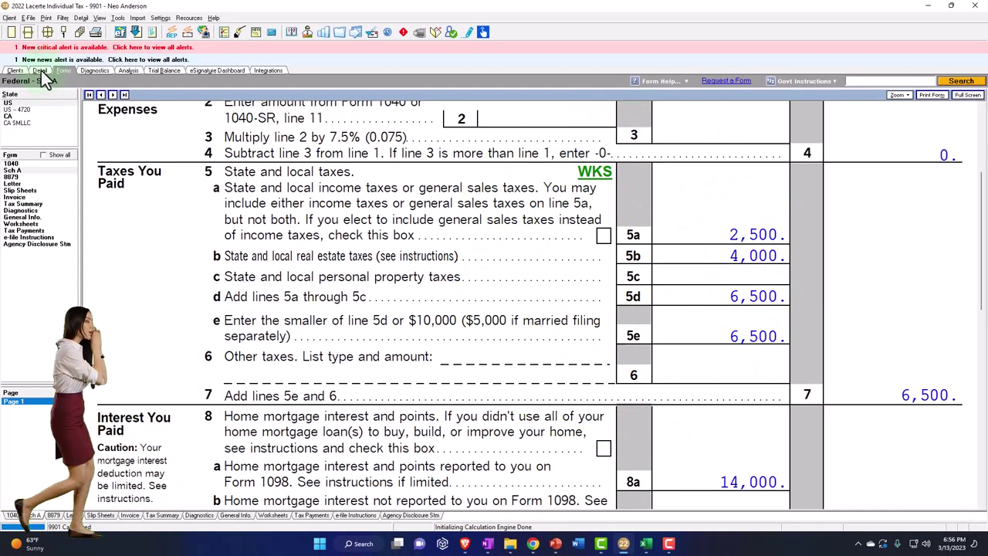
Go back to the W-2 wages input and set its state withholding to 12,000.
{"action": "left_click", "coordinate": [40, 70]}
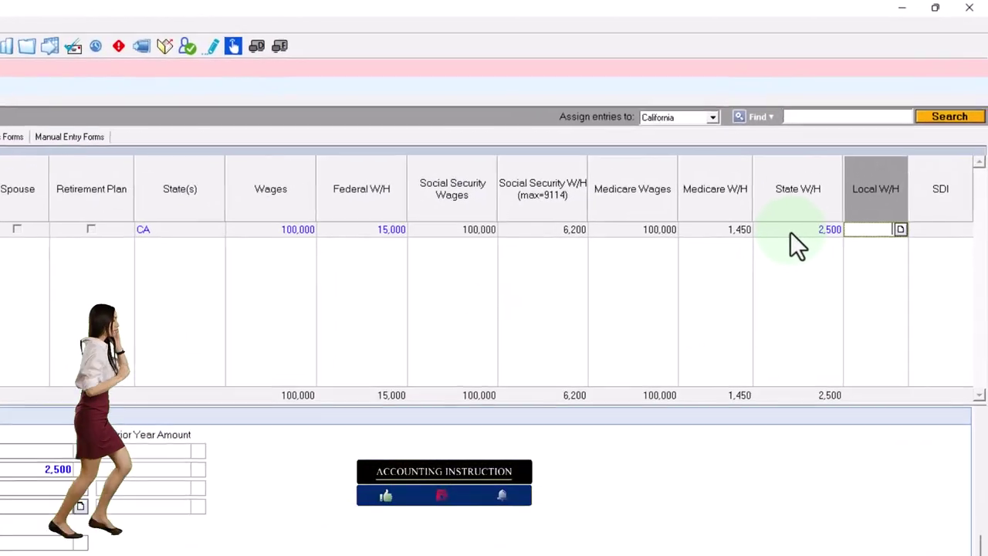
{"action": "left_click", "coordinate": [828, 190]}
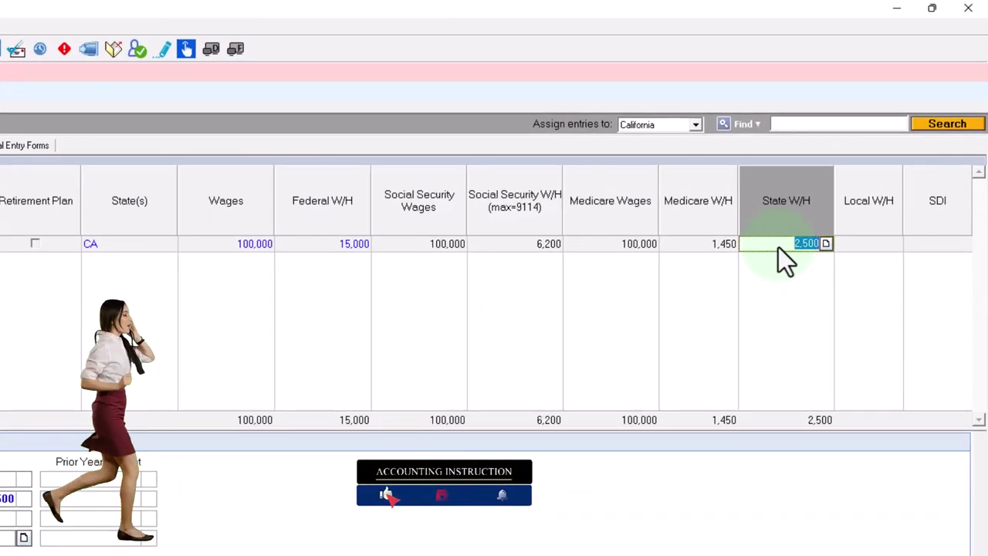
{"action": "type", "text": "12000"}
{"action": "key", "text": "Tab"}
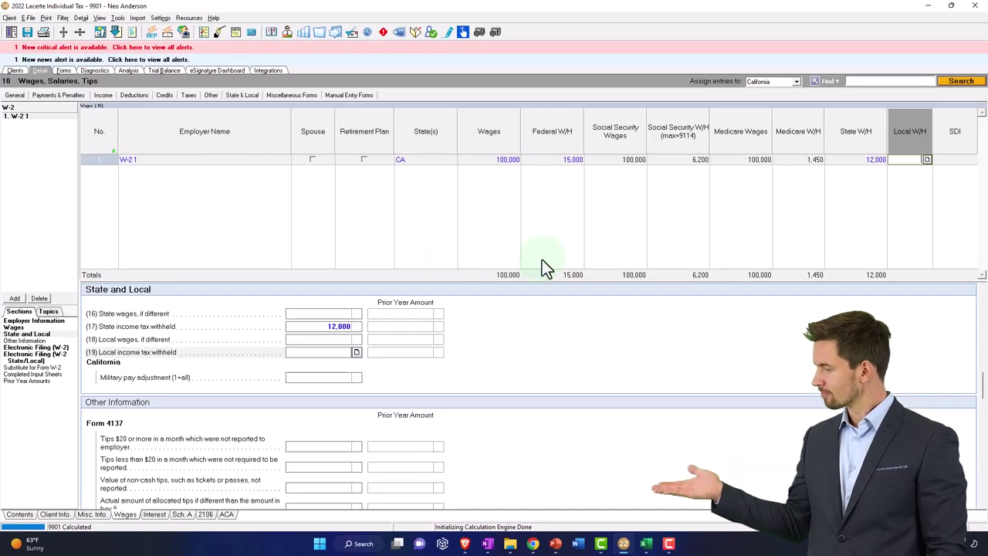
Replace the W-2's state withholding amount with 4,000.
{"action": "left_click", "coordinate": [863, 161]}
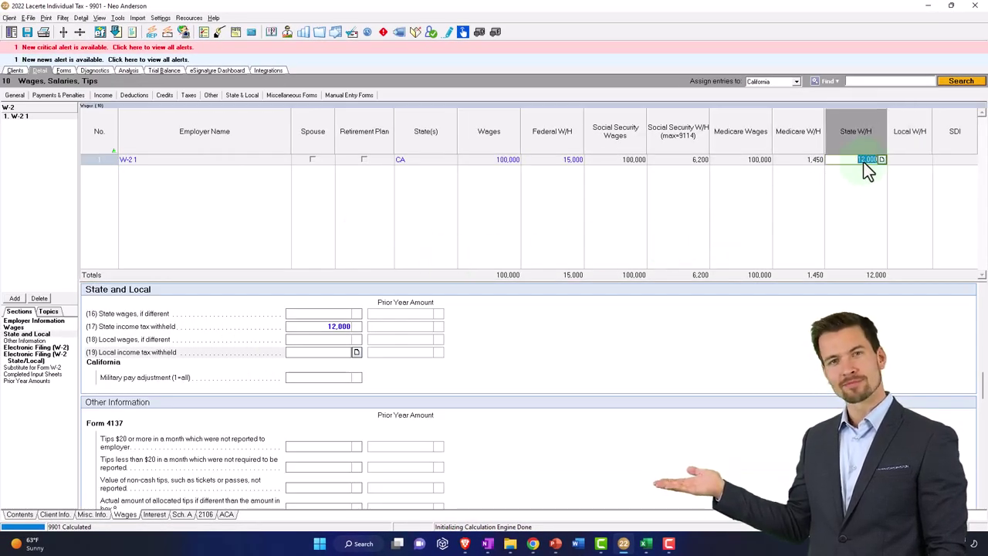
{"action": "key", "text": "Delete"}
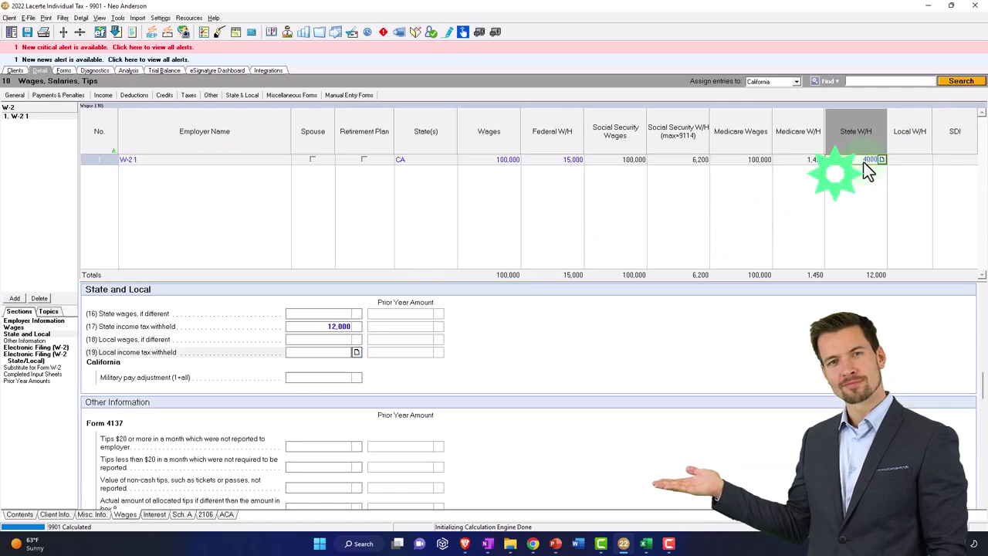
{"action": "type", "text": "4,000"}
{"action": "key", "text": "Tab"}
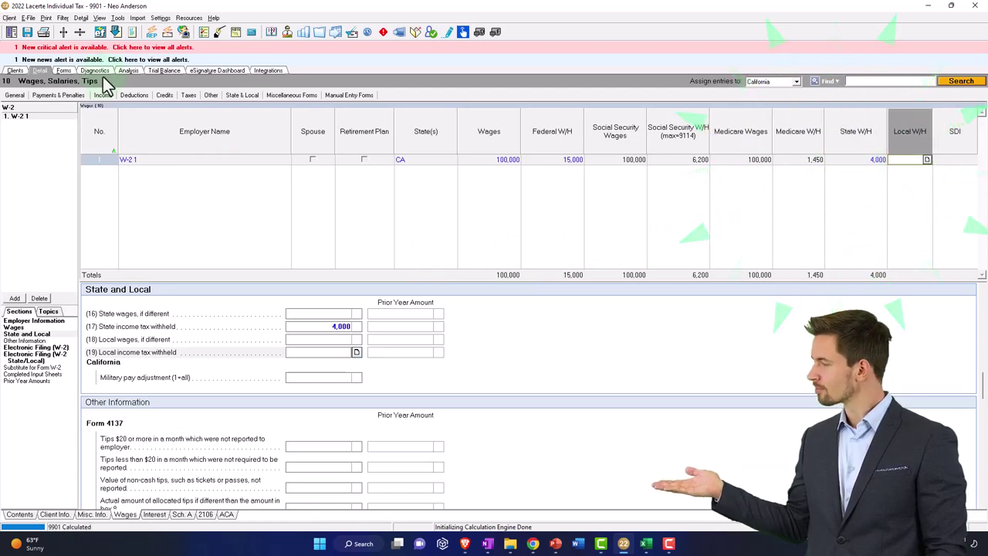
Check the state and local tax lines on Schedule A, and look over the income section of Form 1040.
{"action": "left_click", "coordinate": [64, 71]}
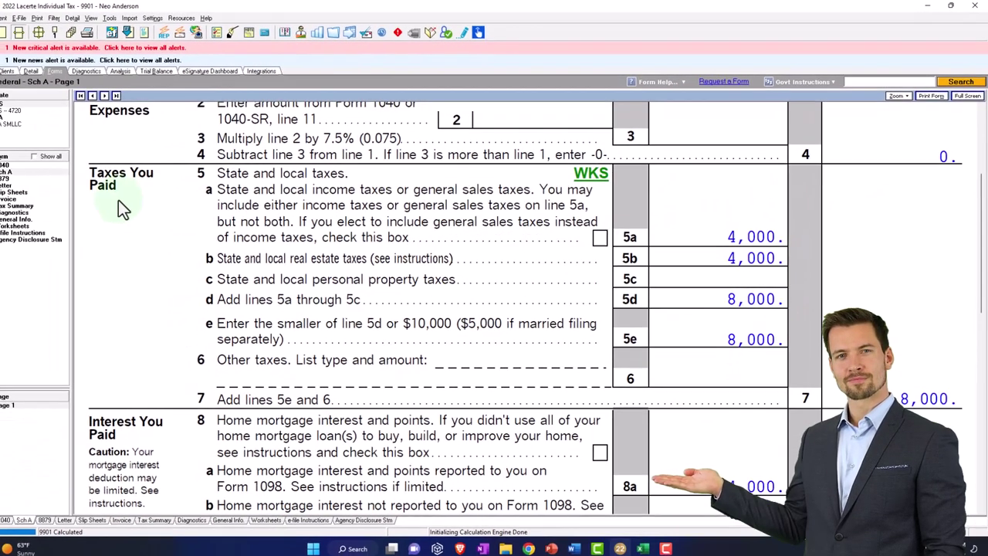
{"action": "left_click", "coordinate": [12, 165]}
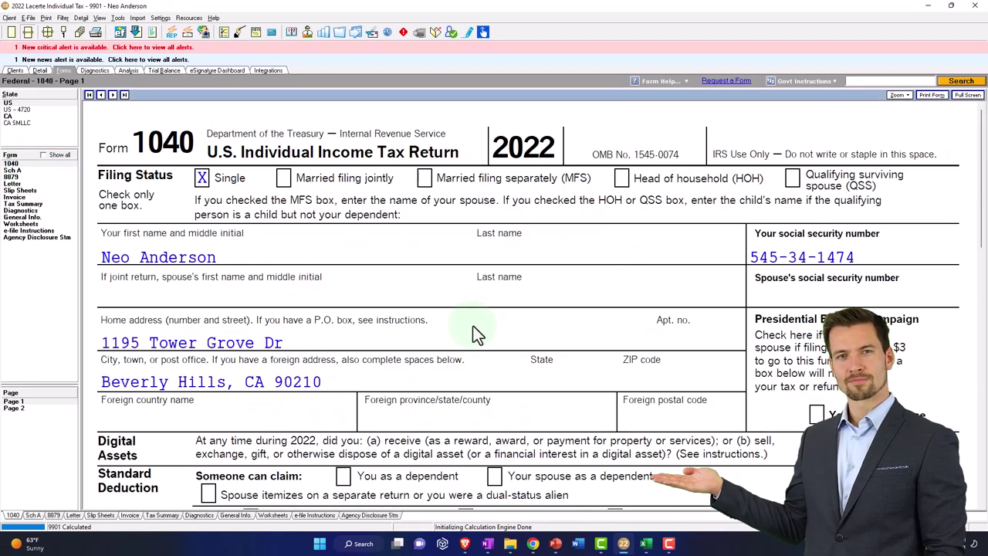
{"action": "scroll", "coordinate": [473, 325], "scroll_direction": "down", "scroll_amount": 5}
{"action": "scroll", "coordinate": [475, 319], "scroll_direction": "down", "scroll_amount": 2}
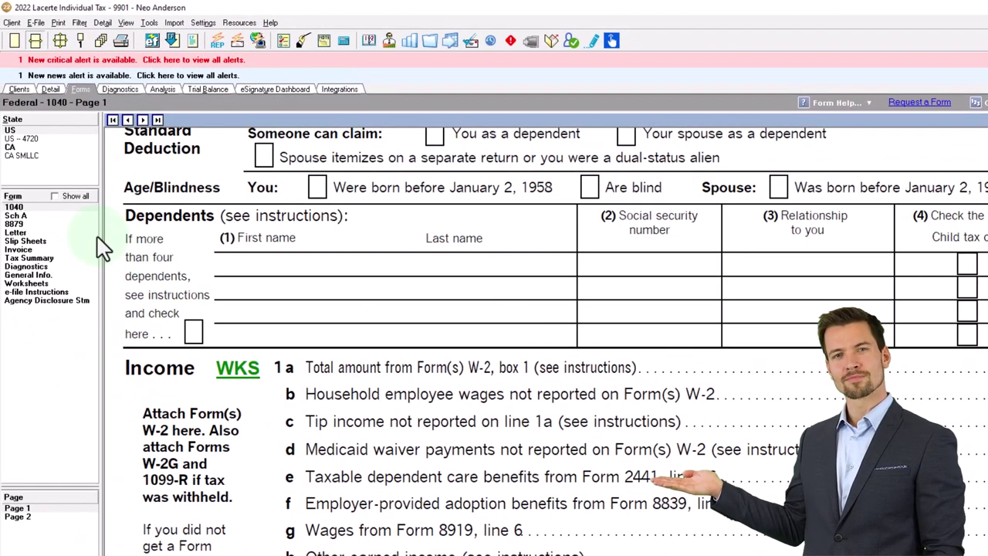
List all federal forms, view Schedule 1's additional income part, and return to the line 5 taxes on Schedule A.
{"action": "left_click", "coordinate": [56, 198]}
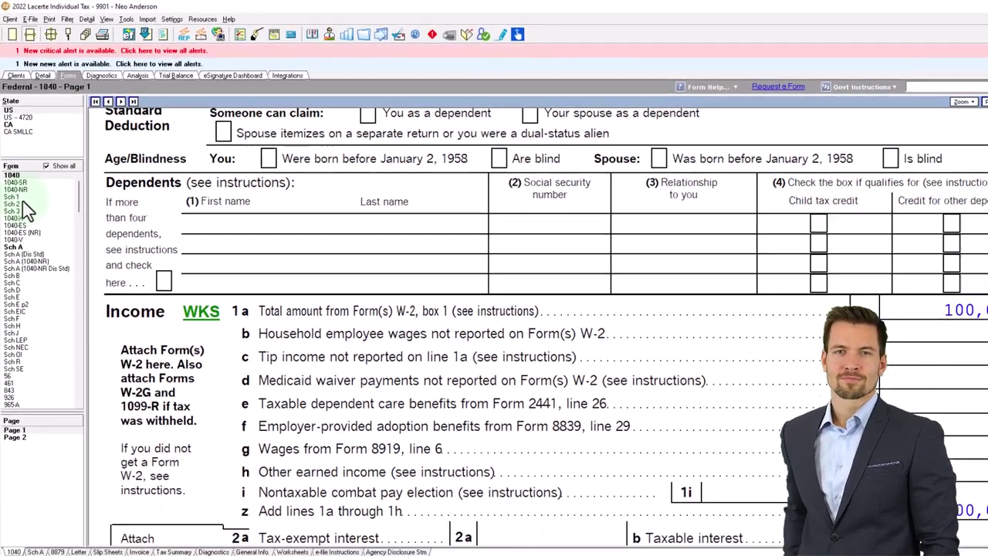
{"action": "left_click", "coordinate": [14, 233]}
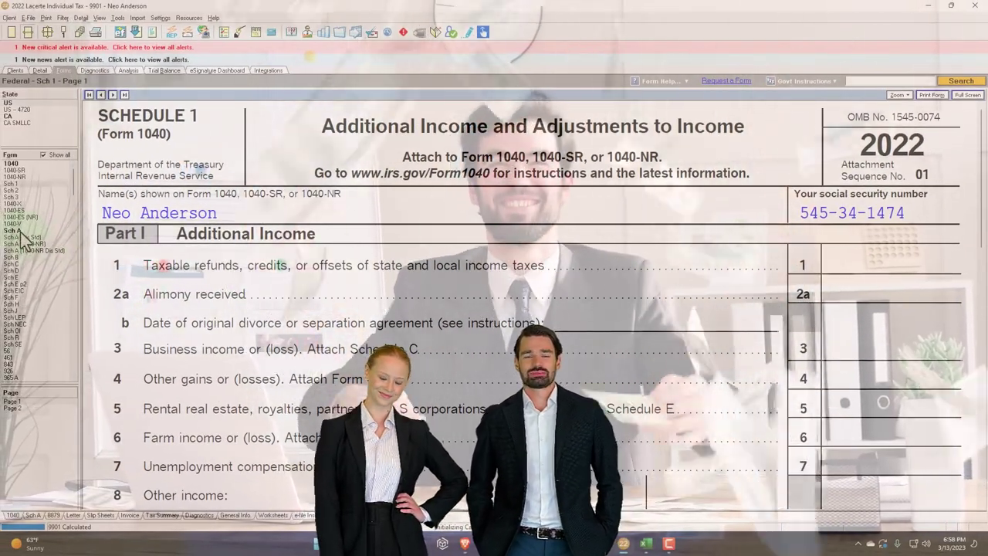
{"action": "left_click", "coordinate": [15, 230]}
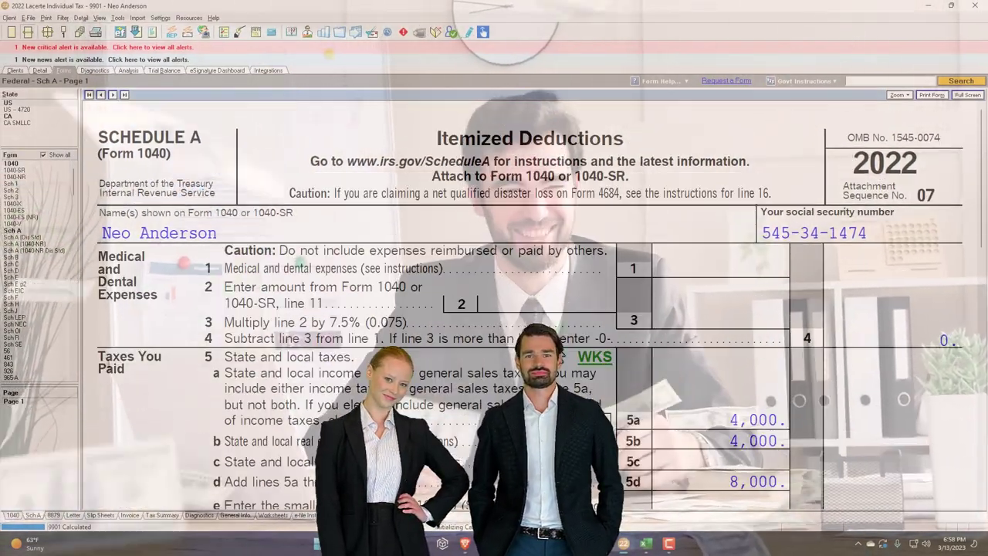
{"action": "scroll", "coordinate": [586, 360], "scroll_direction": "down", "scroll_amount": 2}
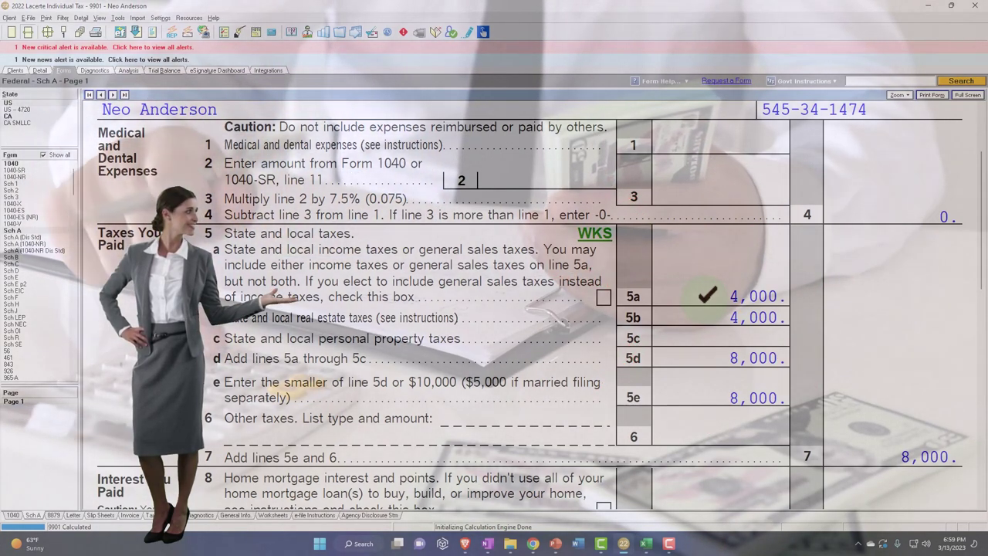
Revisit Schedule 1 and examine Form 1040 page 1 down through the adjusted gross income and deduction lines.
{"action": "left_click", "coordinate": [11, 184]}
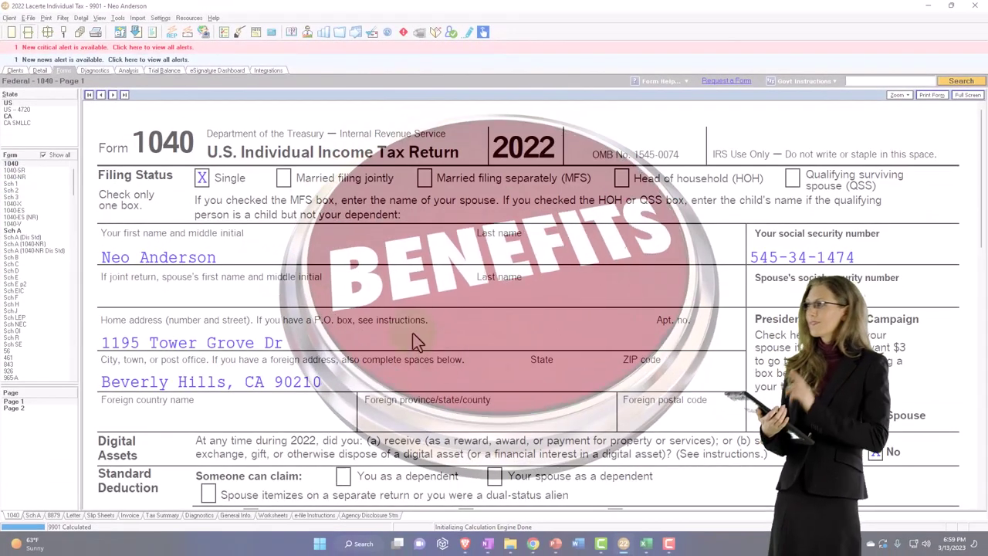
{"action": "scroll", "coordinate": [419, 337], "scroll_direction": "down", "scroll_amount": 15}
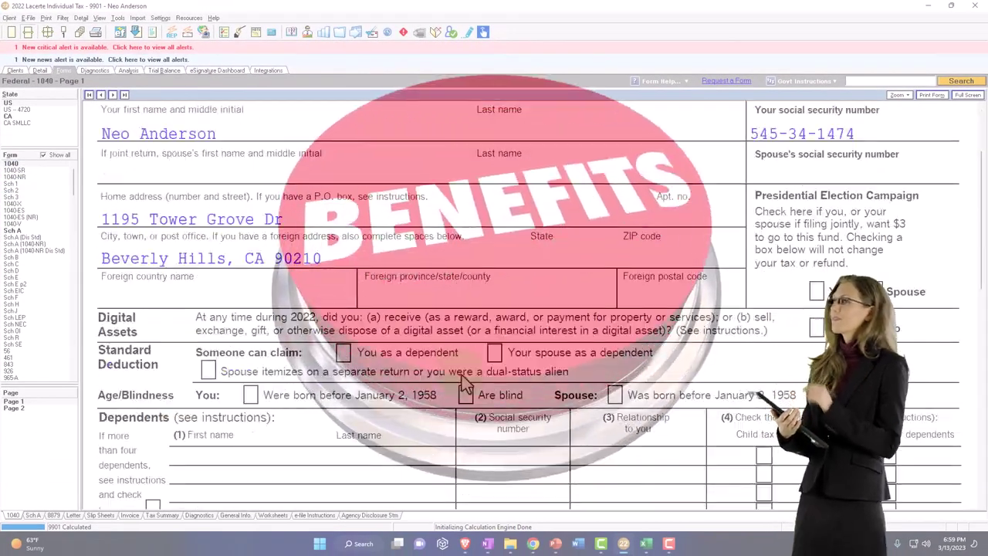
{"action": "scroll", "coordinate": [460, 373], "scroll_direction": "down", "scroll_amount": 5}
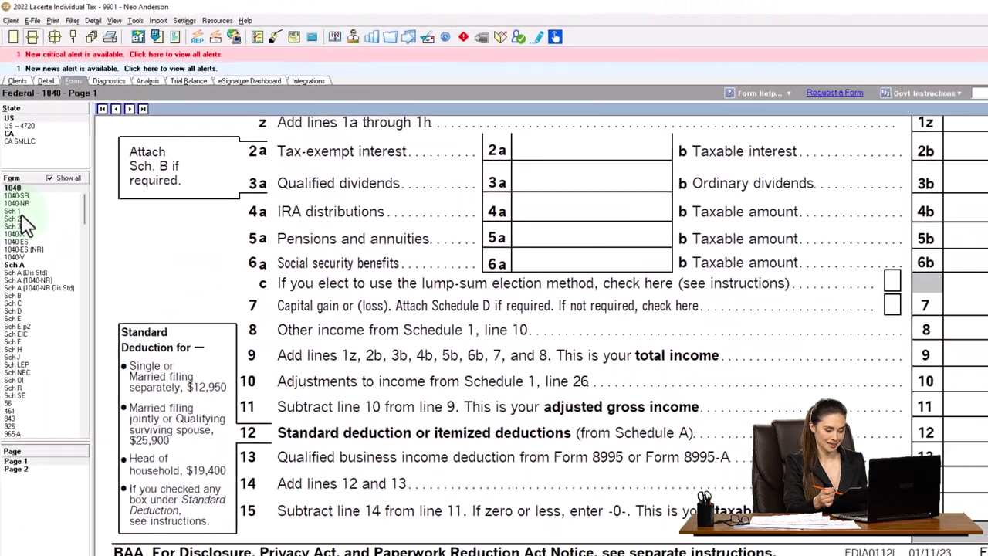
Open Schedule 1 and examine Part I Additional Income, from taxable state refunds through the line 8 other income items.
{"action": "left_click", "coordinate": [16, 285]}
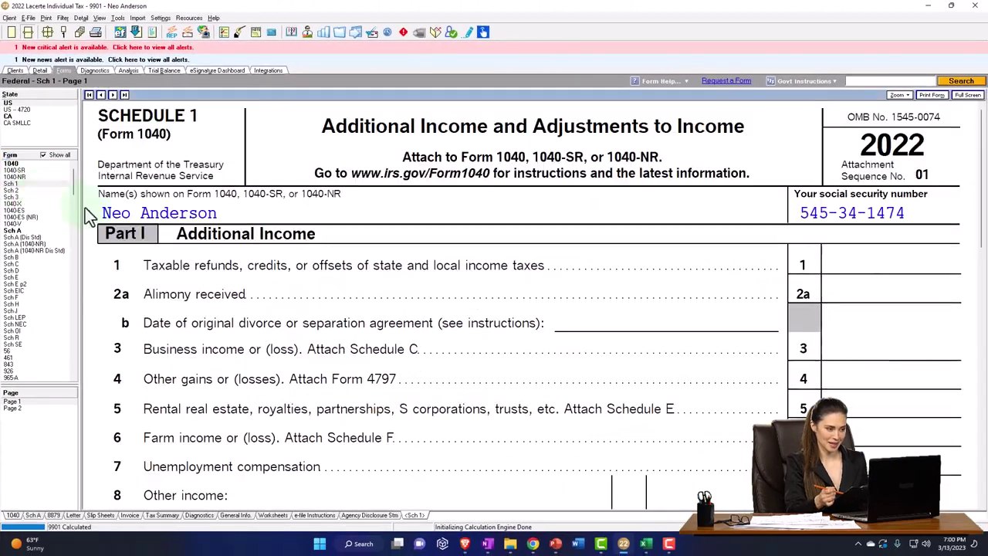
{"action": "scroll", "coordinate": [506, 455], "scroll_direction": "down", "scroll_amount": 2}
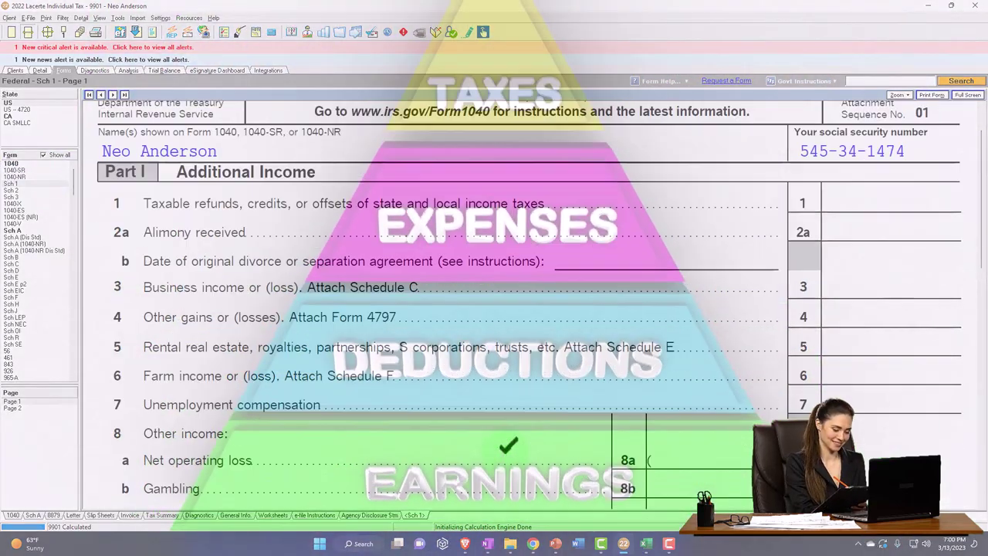
{"action": "scroll", "coordinate": [504, 452], "scroll_direction": "down", "scroll_amount": 4}
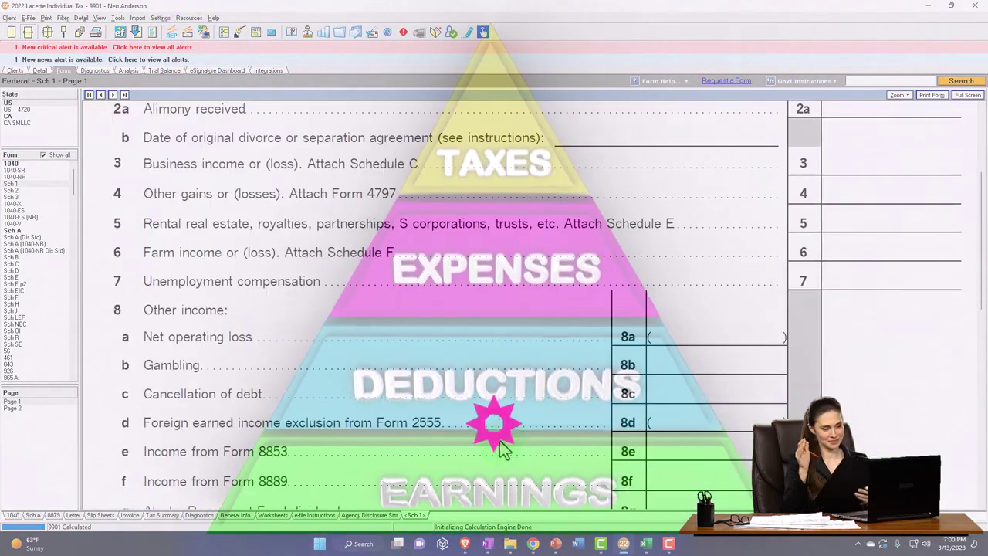
{"action": "scroll", "coordinate": [502, 448], "scroll_direction": "down", "scroll_amount": 7}
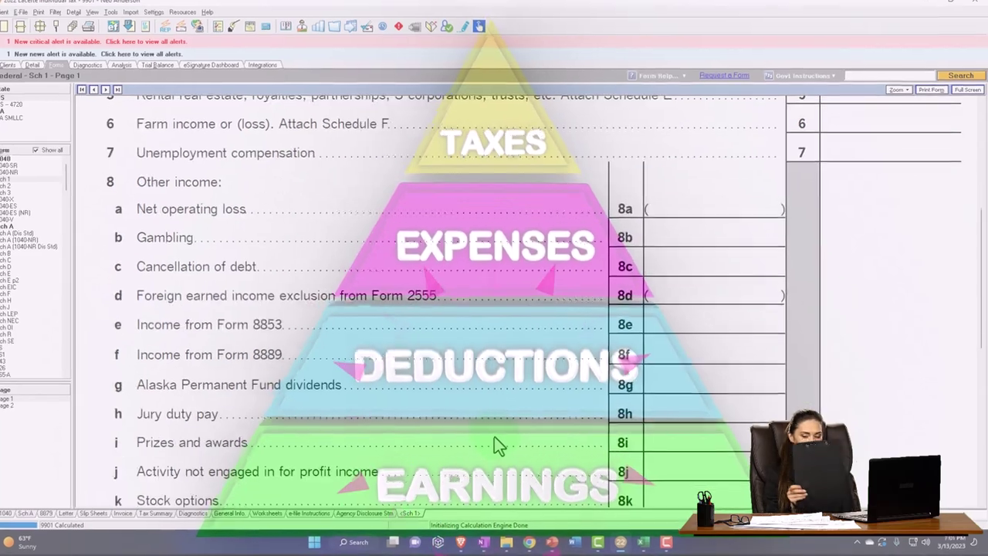
{"action": "scroll", "coordinate": [461, 423], "scroll_direction": "down", "scroll_amount": 9}
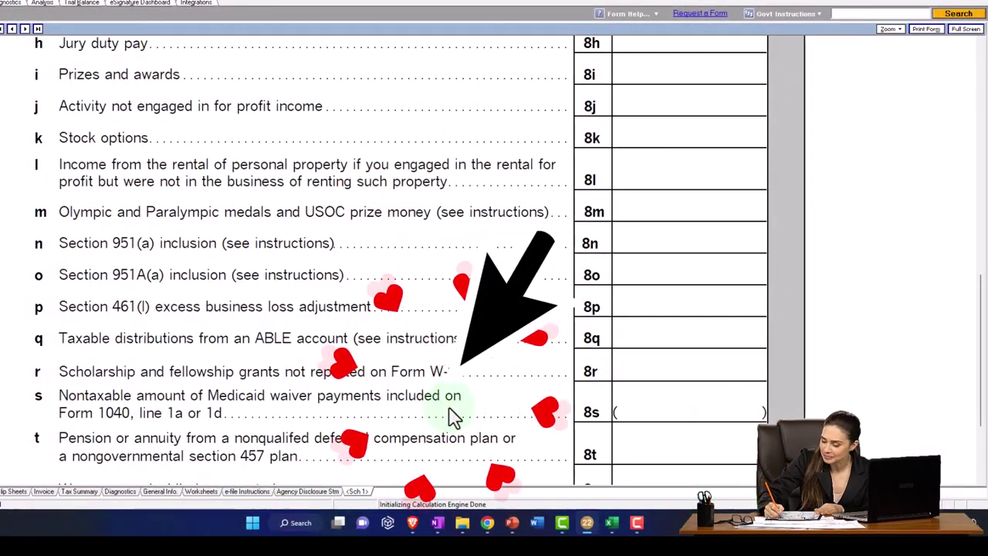
{"action": "scroll", "coordinate": [454, 416], "scroll_direction": "down", "scroll_amount": 2}
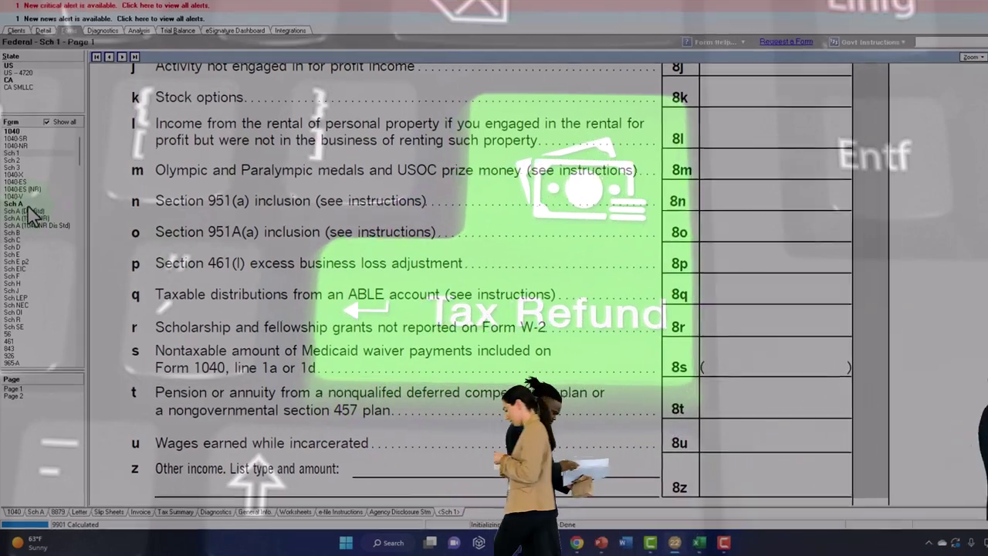
Enter 1,000 as the state overpayment applied from 2021 in the estimated tax payments, and check Schedule A's state and local tax lines.
{"action": "left_click", "coordinate": [14, 198]}
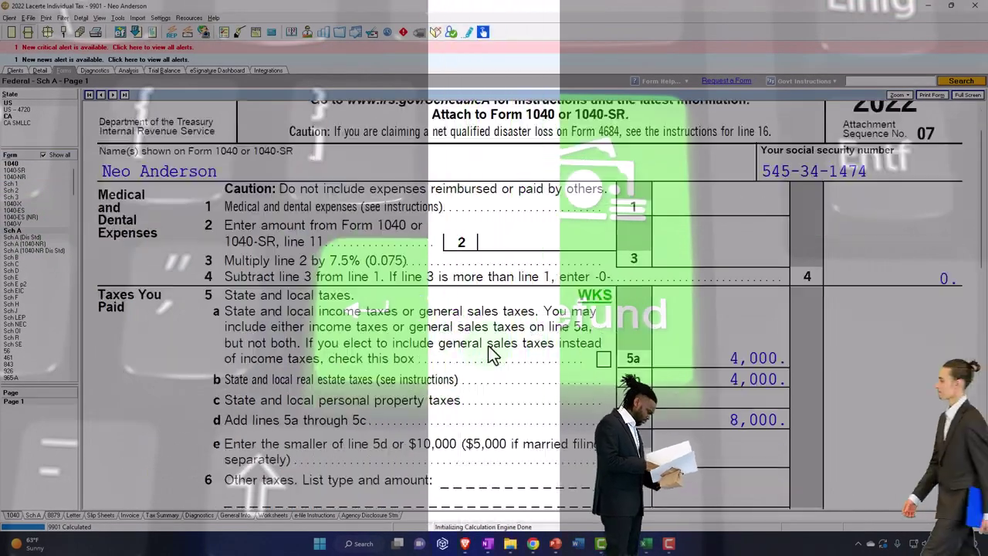
{"action": "scroll", "coordinate": [491, 354], "scroll_direction": "down", "scroll_amount": 4}
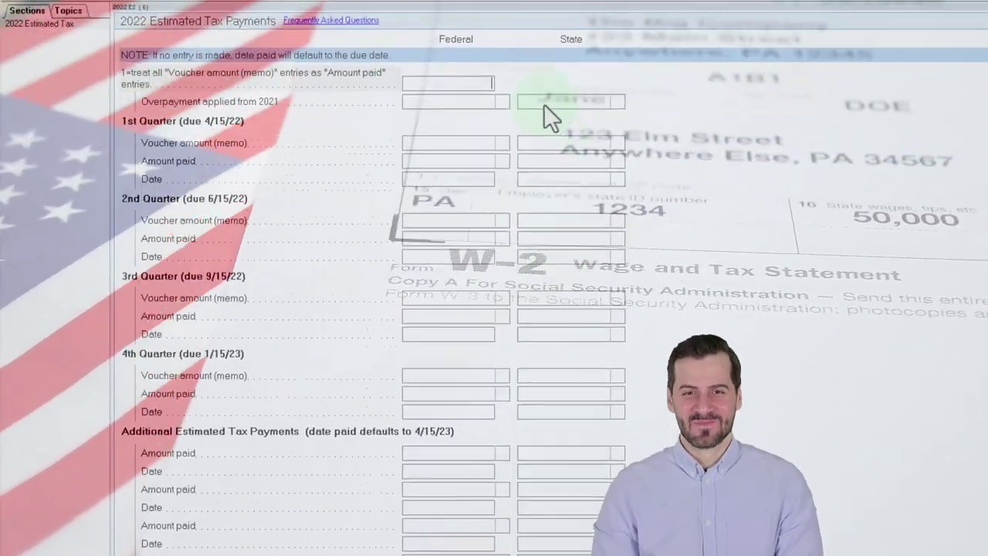
{"action": "left_click", "coordinate": [544, 104]}
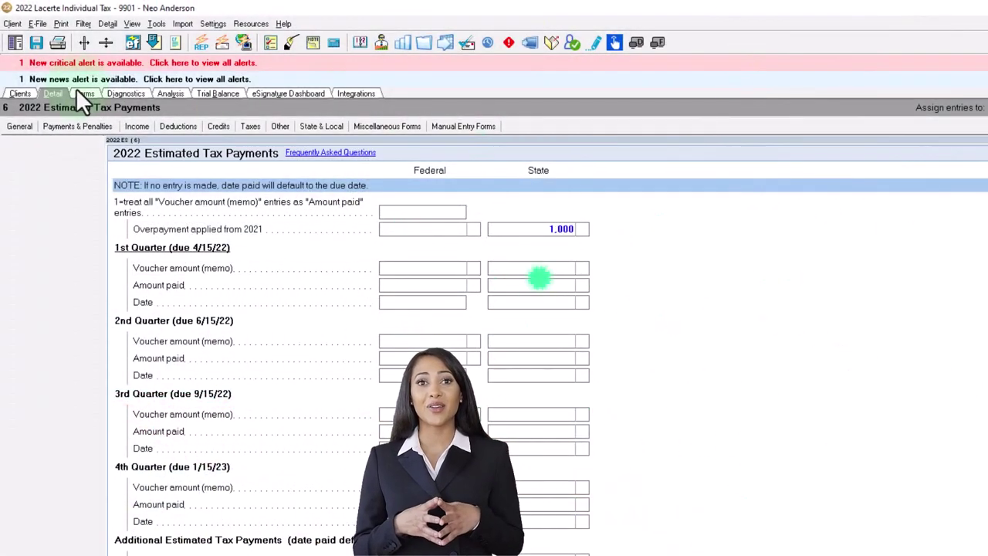
{"action": "left_click", "coordinate": [85, 94]}
{"action": "scroll", "coordinate": [420, 297], "scroll_direction": "down", "scroll_amount": 2}
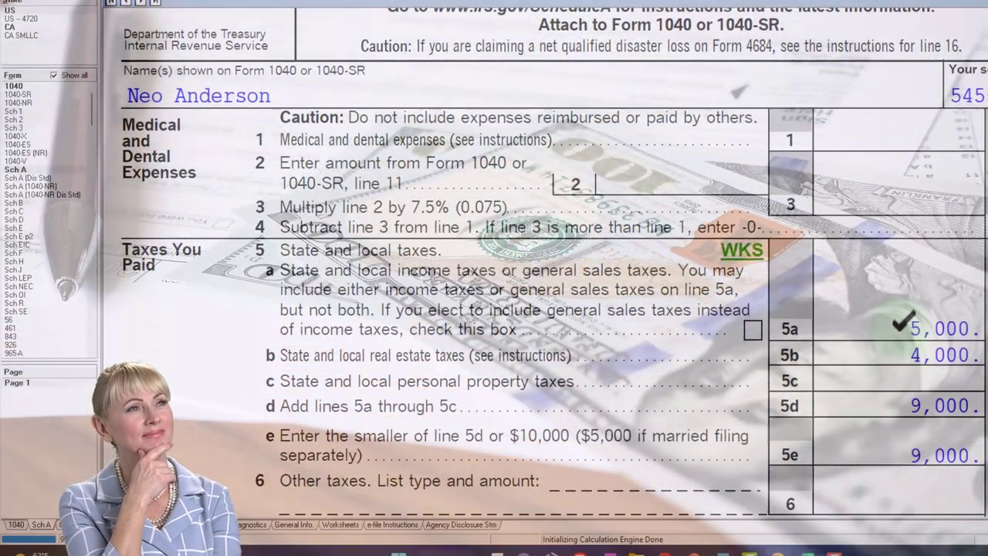
Enter 1,000 as the amount paid with the 2021 state return in the itemized deduction taxes, and check Schedule A line 5a.
{"action": "scroll", "coordinate": [495, 293], "scroll_direction": "up", "scroll_amount": 3}
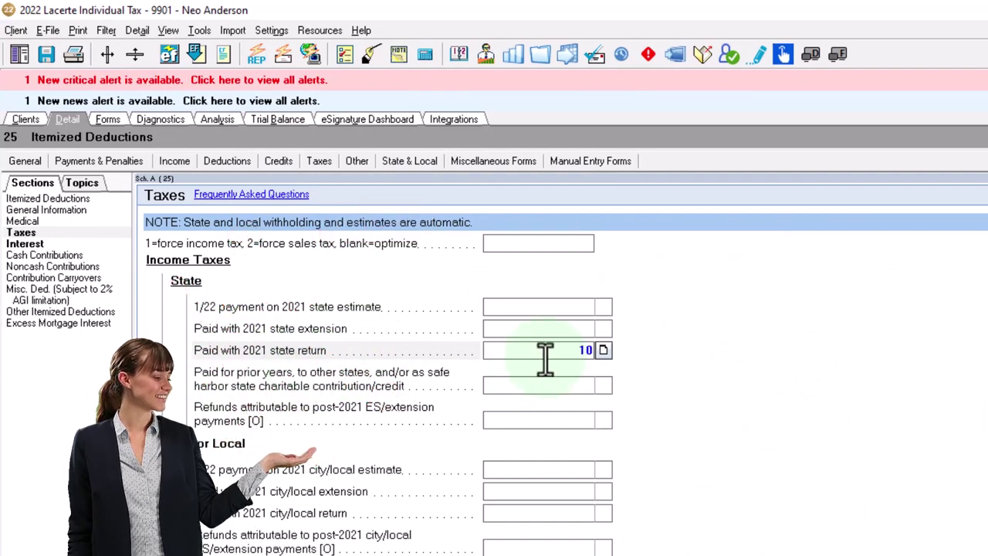
{"action": "left_click", "coordinate": [107, 119]}
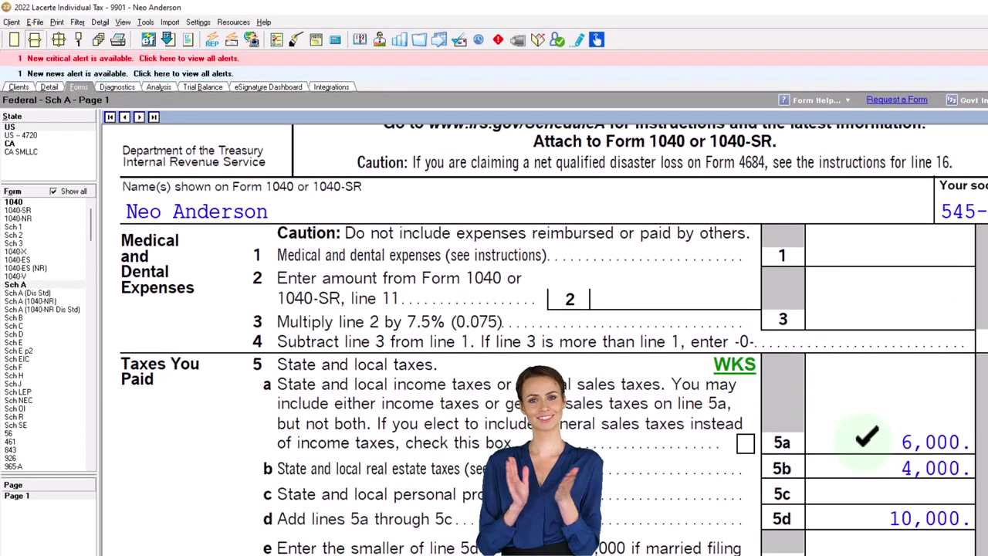
{"action": "left_click", "coordinate": [726, 407]}
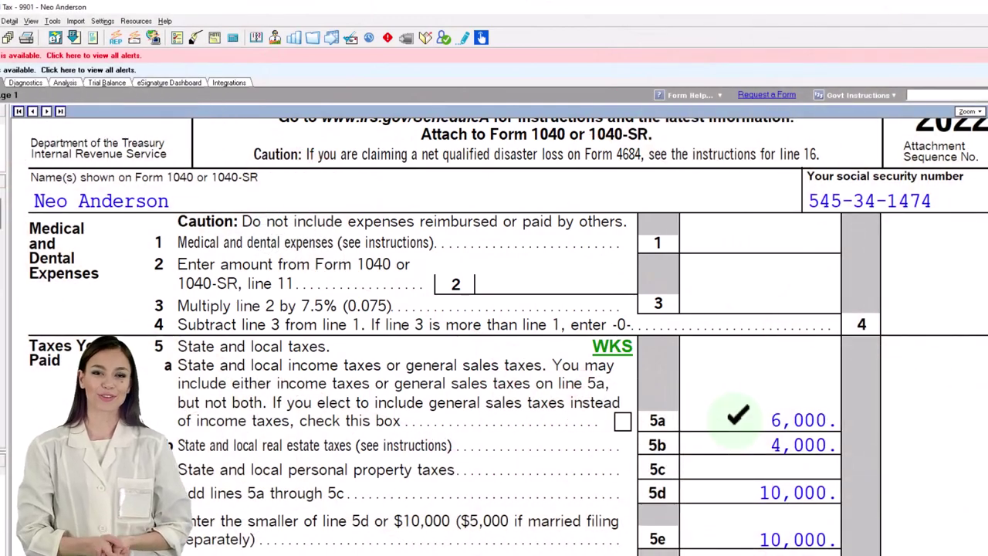
Jump from Schedule A line 5c to the nonbusiness vehicle Activity 1 input, and dismiss the information note and the field inputs window.
{"action": "scroll", "coordinate": [494, 332], "scroll_direction": "down", "scroll_amount": 2}
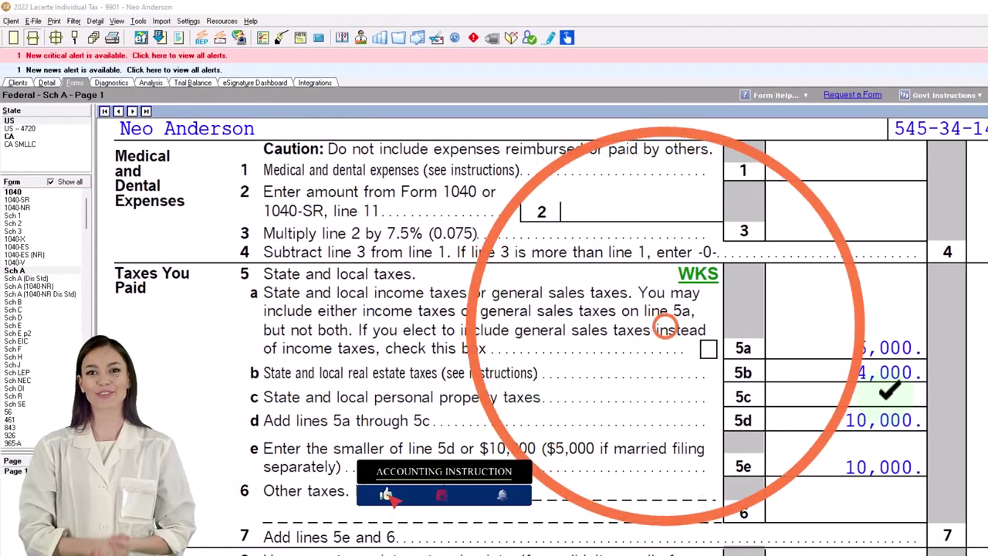
{"action": "right_click", "coordinate": [873, 408]}
{"action": "left_click", "coordinate": [930, 405]}
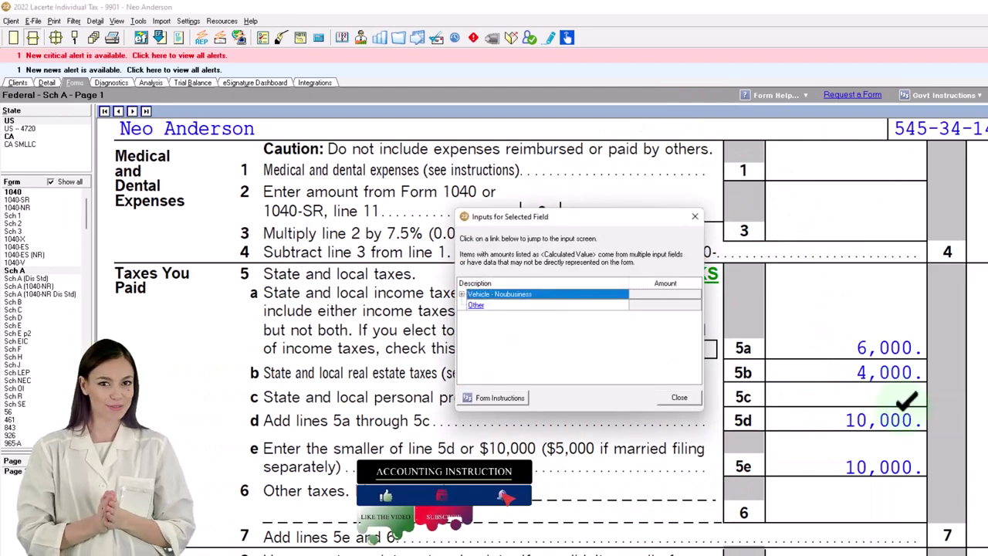
{"action": "left_click", "coordinate": [462, 294]}
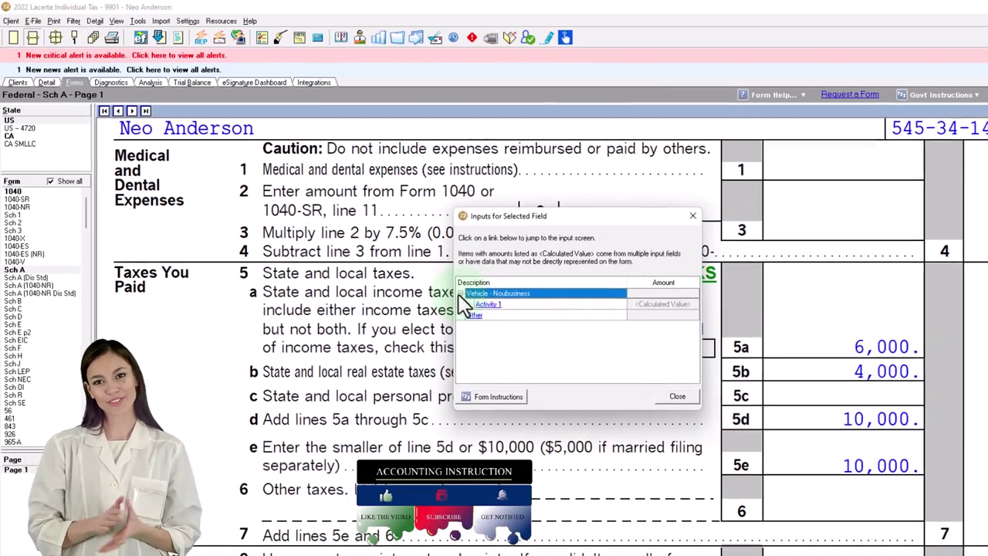
{"action": "left_click", "coordinate": [482, 305]}
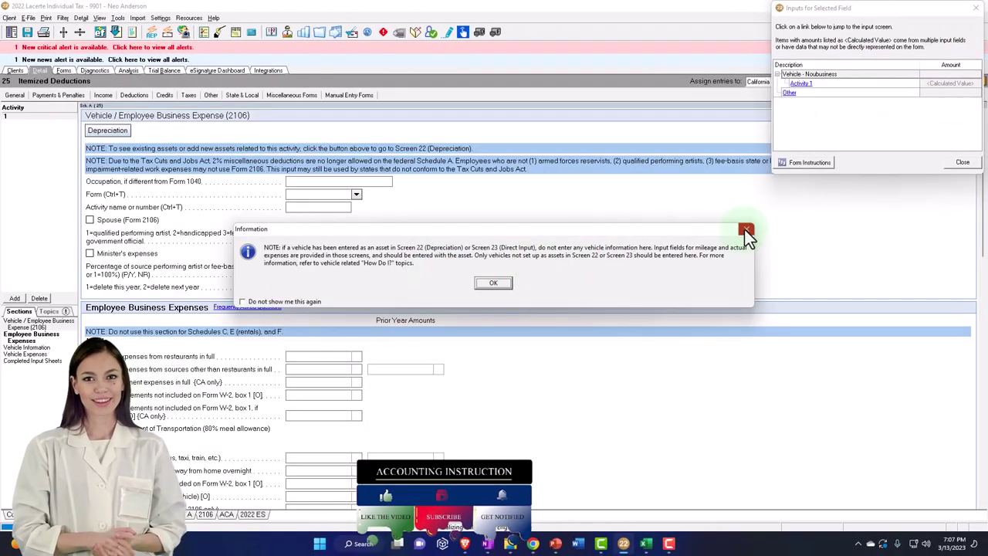
{"action": "left_click", "coordinate": [745, 230]}
{"action": "left_click", "coordinate": [976, 10]}
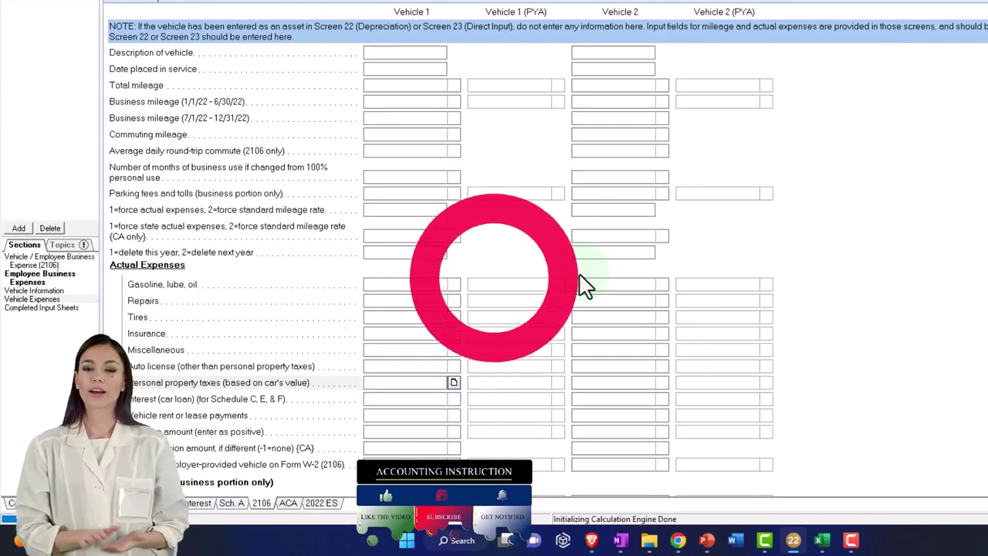
Set Vehicle 1's personal property taxes based on the car's value to 160, and return to the tax forms.
{"action": "type", "text": "160"}
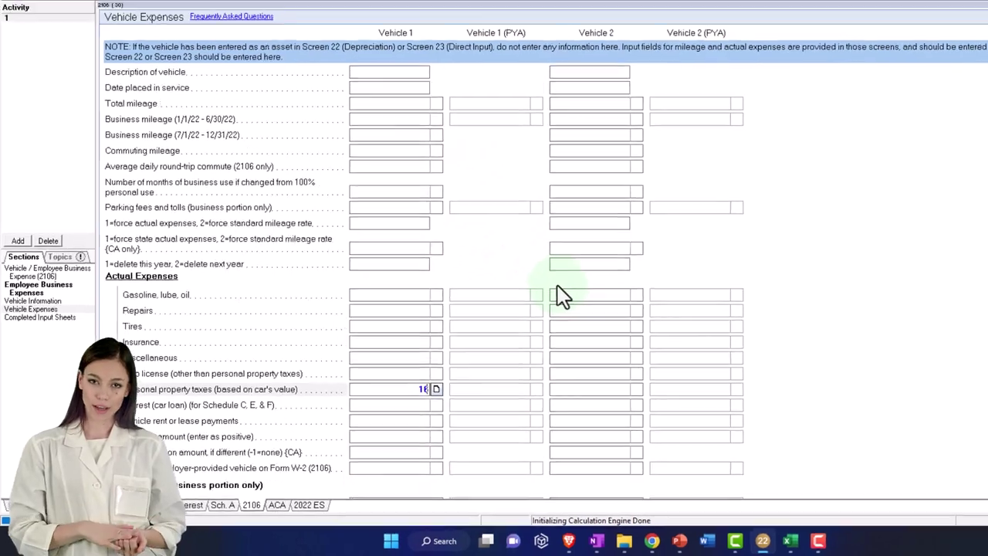
{"action": "key", "text": "Return"}
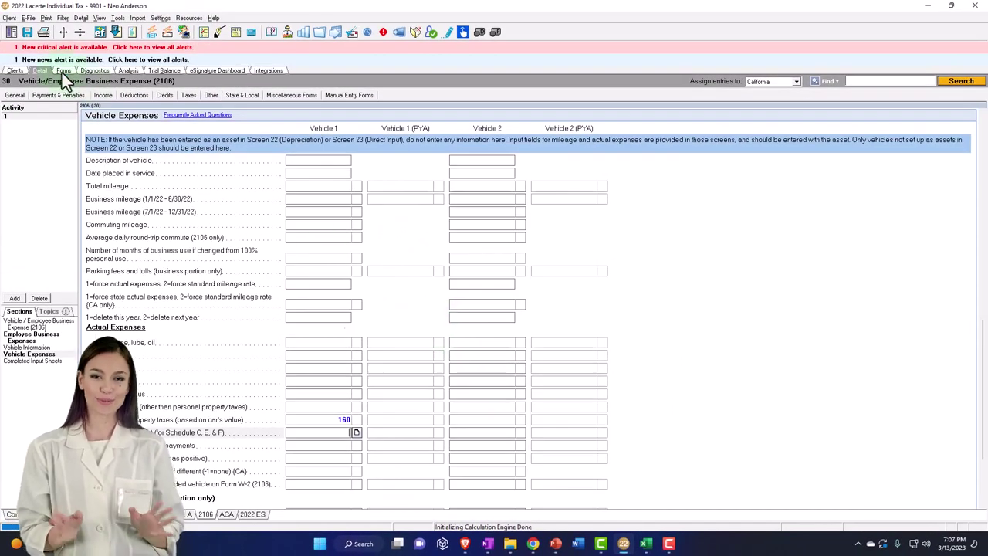
{"action": "left_click", "coordinate": [63, 71]}
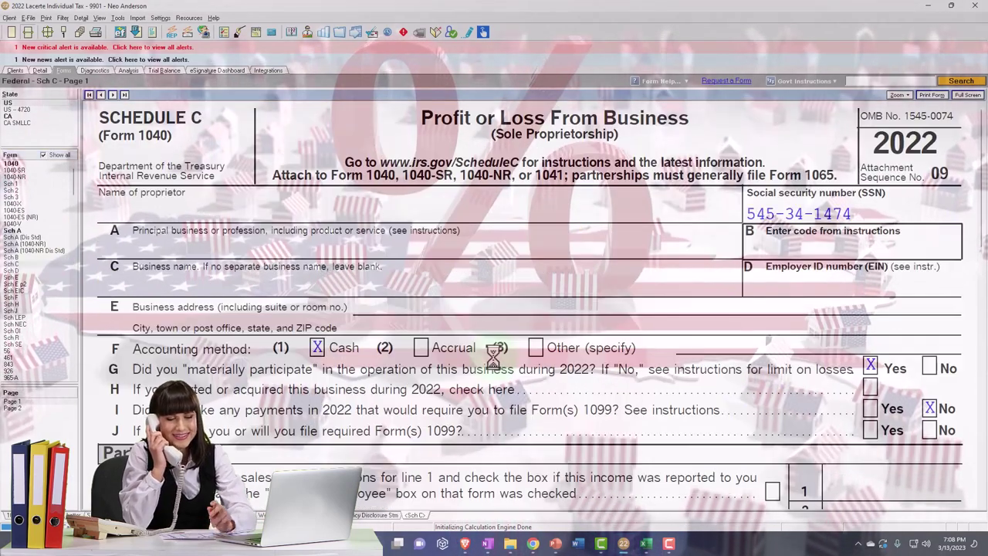
Examine Schedule C from the business details through the Part II expenses and the net profit lines.
{"action": "scroll", "coordinate": [493, 356], "scroll_direction": "down", "scroll_amount": 10}
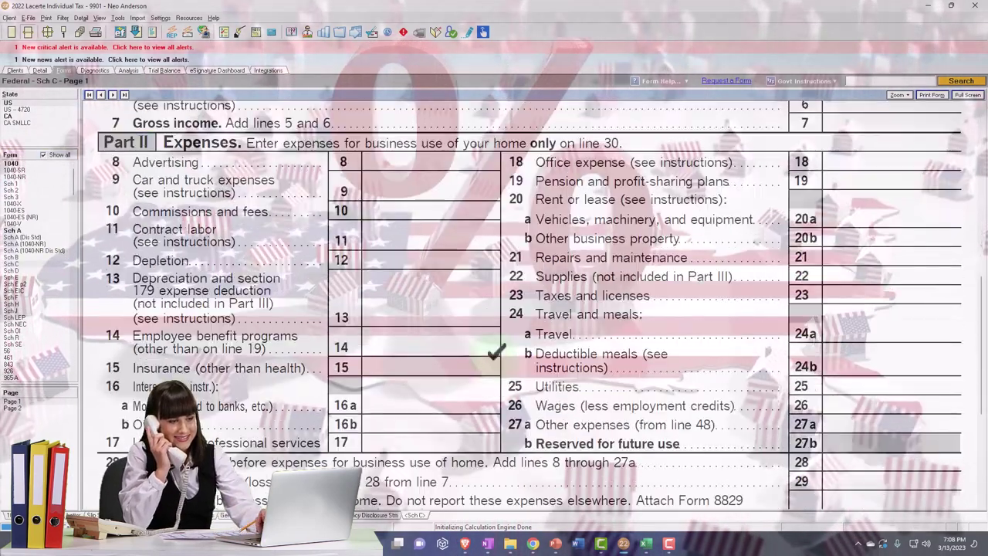
{"action": "scroll", "coordinate": [494, 352], "scroll_direction": "down", "scroll_amount": 6}
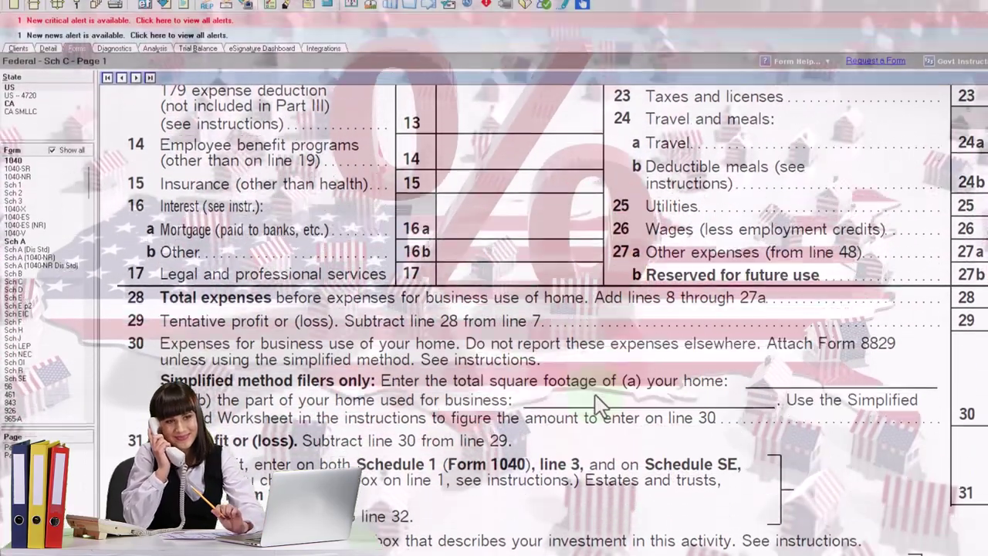
{"action": "scroll", "coordinate": [601, 328], "scroll_direction": "up", "scroll_amount": 3}
{"action": "scroll", "coordinate": [594, 433], "scroll_direction": "up", "scroll_amount": 10}
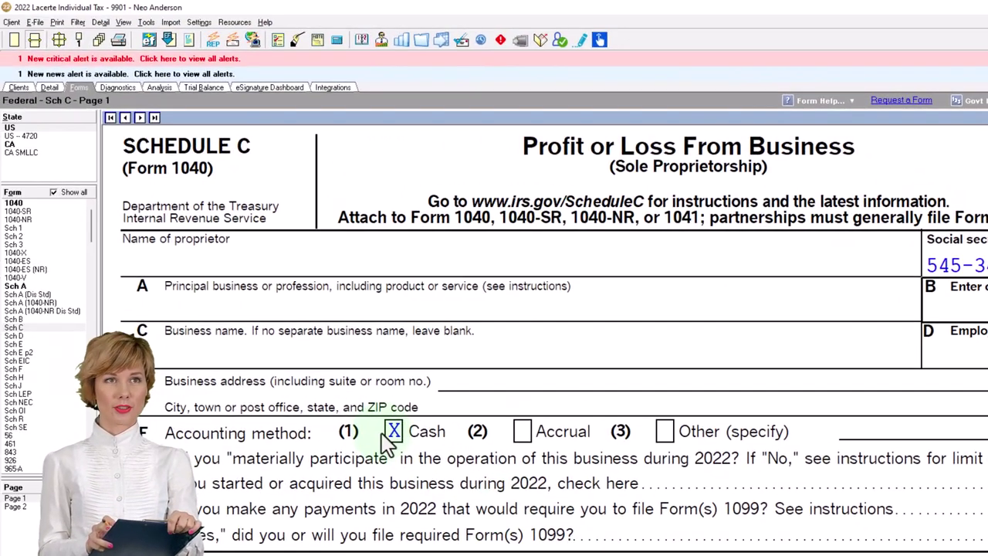
Return to Schedule A and check the state and local taxes on lines 5 through 7 and the mortgage interest on line 8a.
{"action": "left_click", "coordinate": [17, 286]}
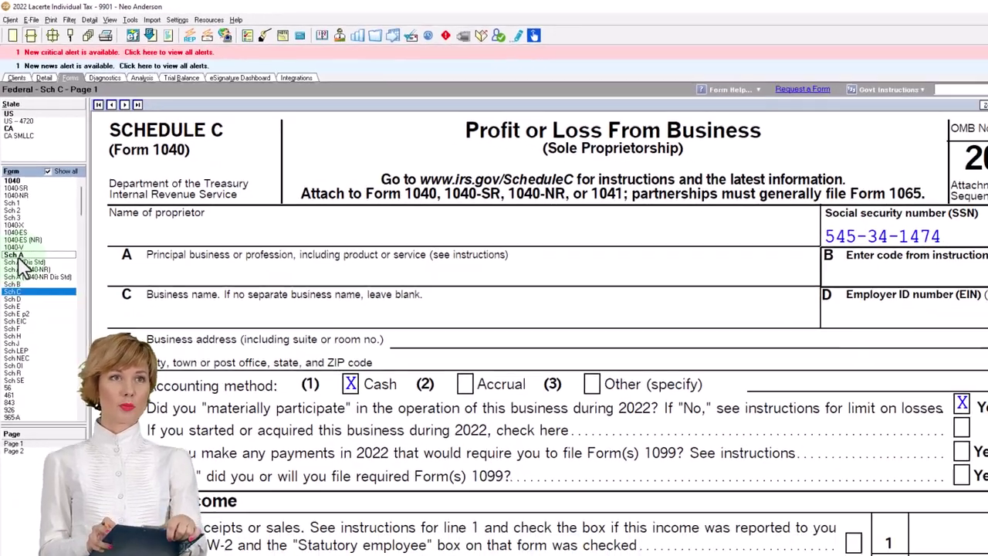
{"action": "scroll", "coordinate": [358, 386], "scroll_direction": "down", "scroll_amount": 3}
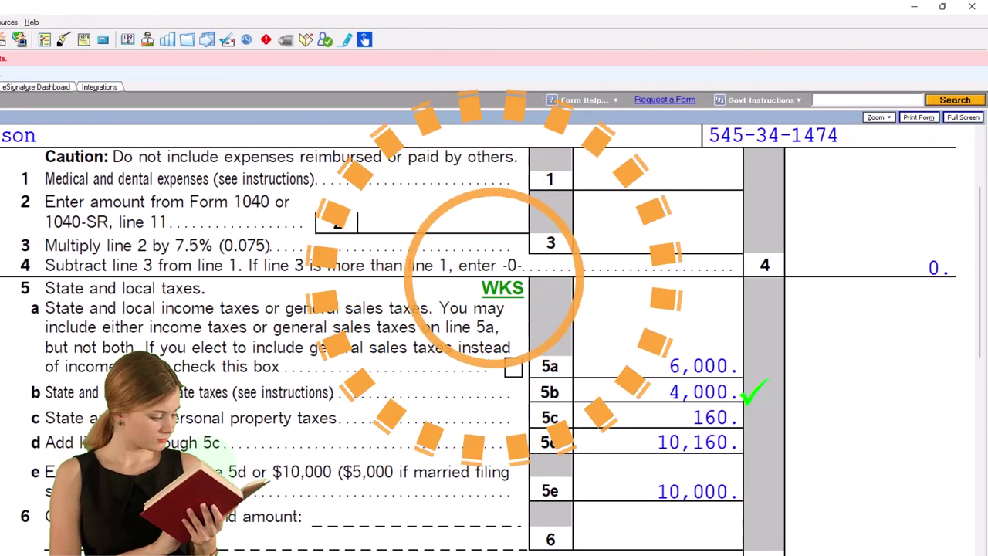
{"action": "scroll", "coordinate": [468, 516], "scroll_direction": "down", "scroll_amount": 4}
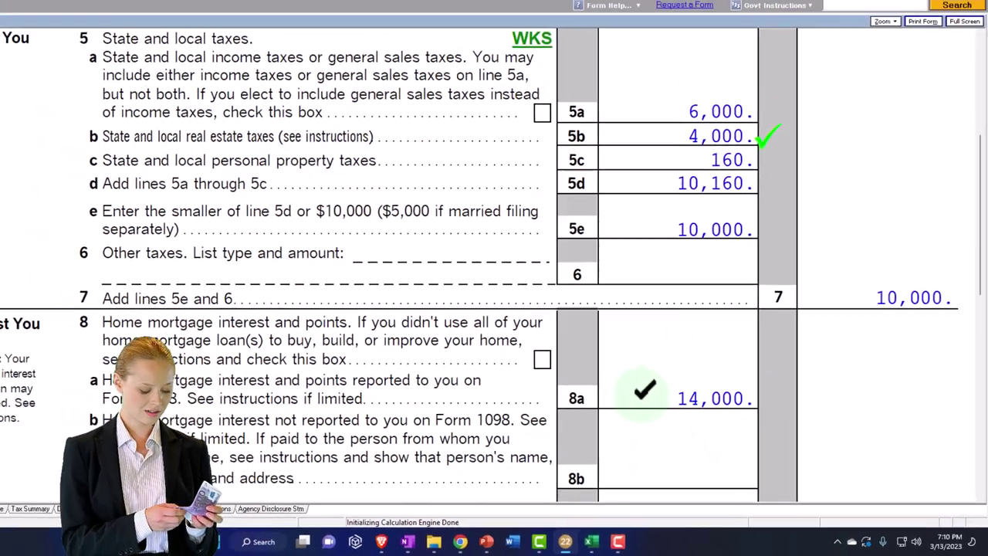
{"action": "scroll", "coordinate": [692, 414], "scroll_direction": "up", "scroll_amount": 2}
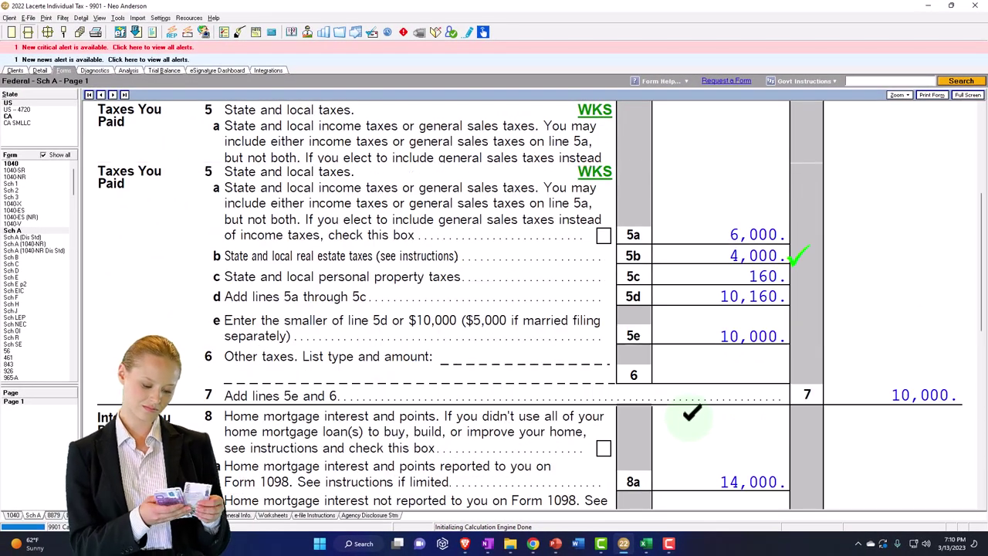